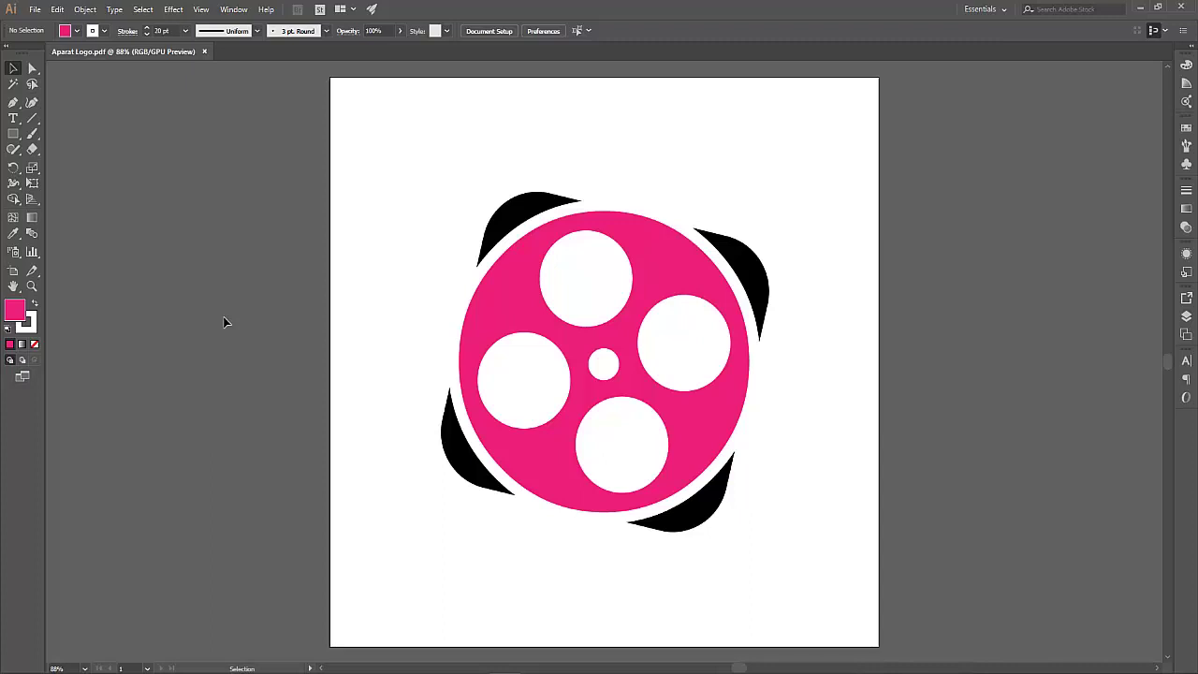
# Step: Close the finished logo document and create a new blank document
pyautogui.click(205, 52)
pyautogui.click(36, 10)
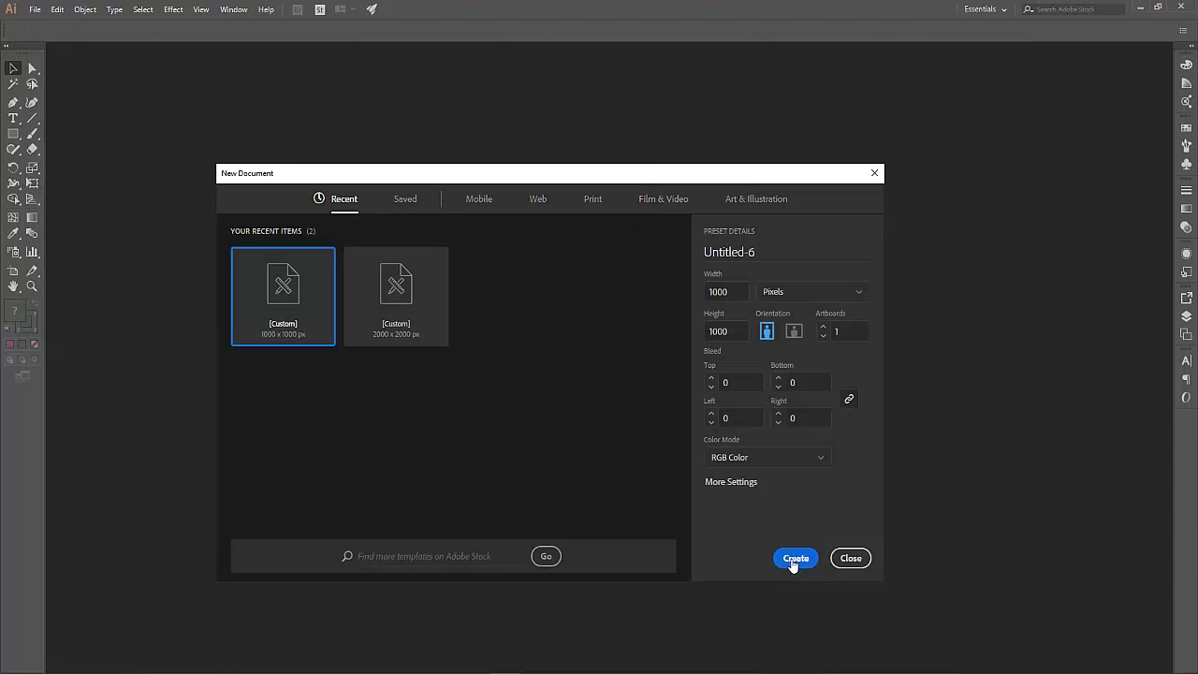
pyautogui.click(794, 559)
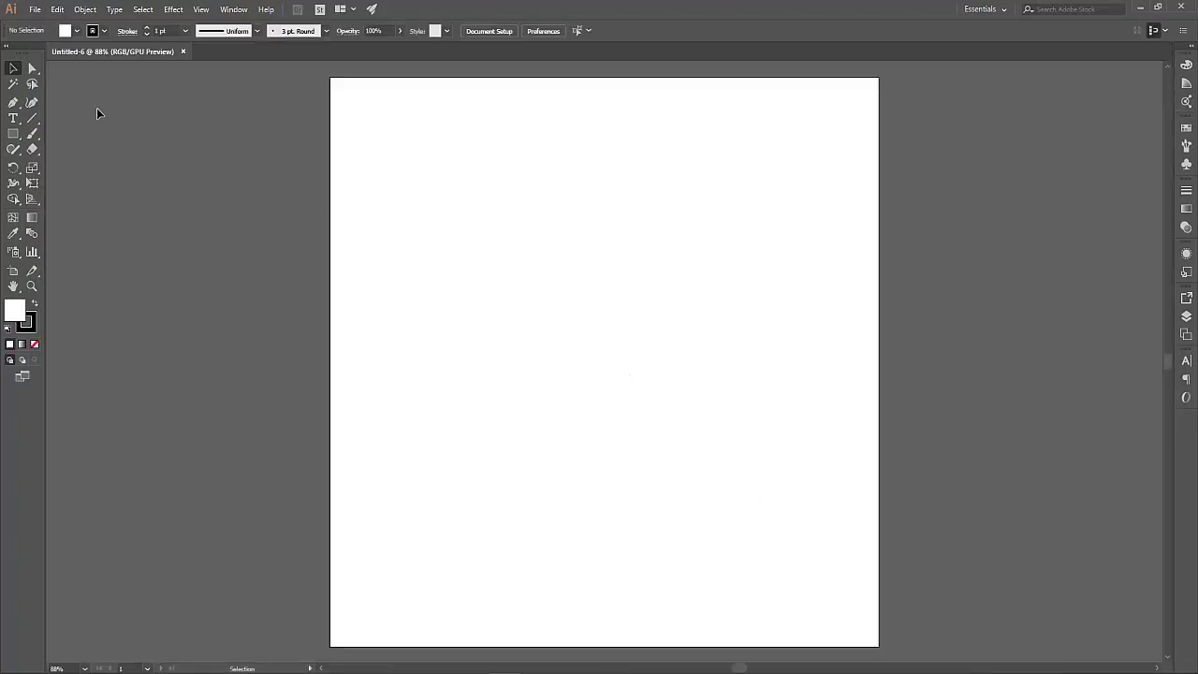
# Step: Draw a large circle with no fill and centre it horizontally and vertically on the artboard
pyautogui.click(14, 135)
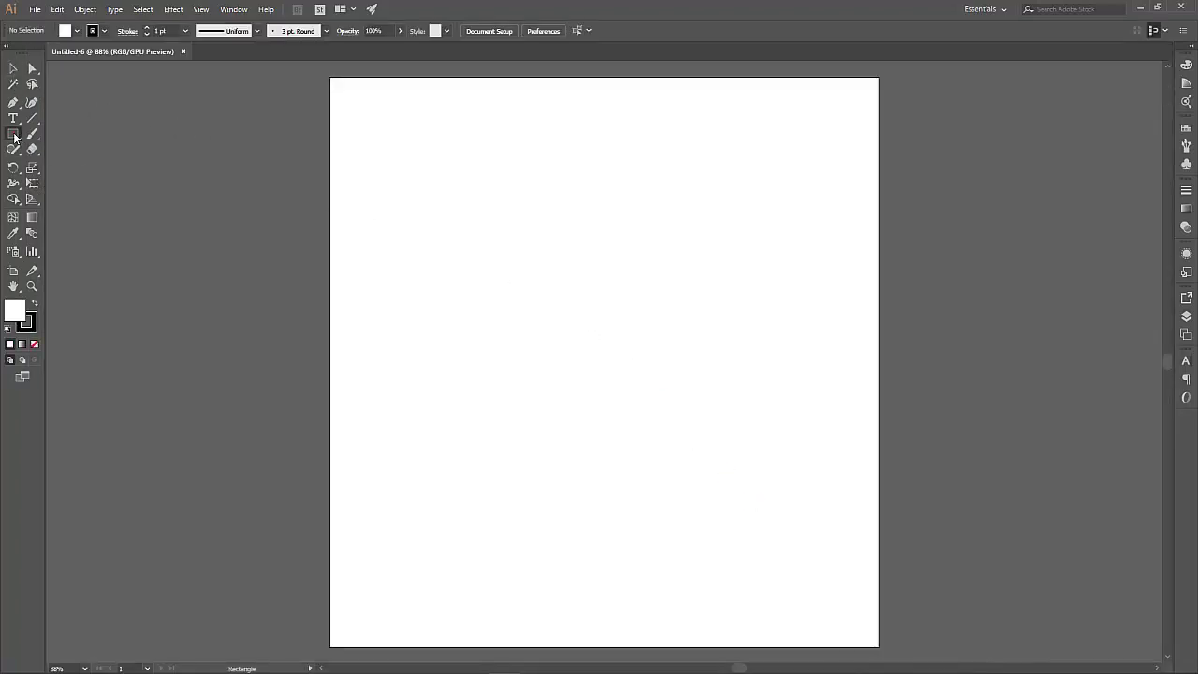
pyautogui.click(75, 166)
pyautogui.moveTo(500, 259); pyautogui.dragTo(834, 538)
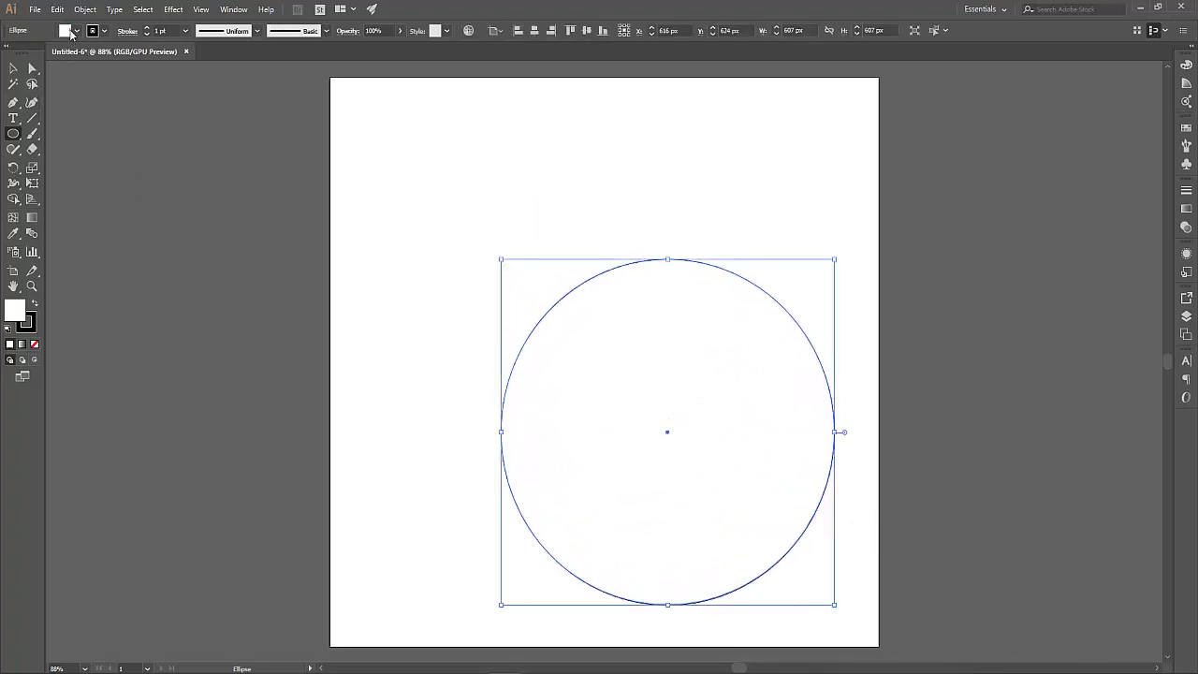
pyautogui.click(71, 33)
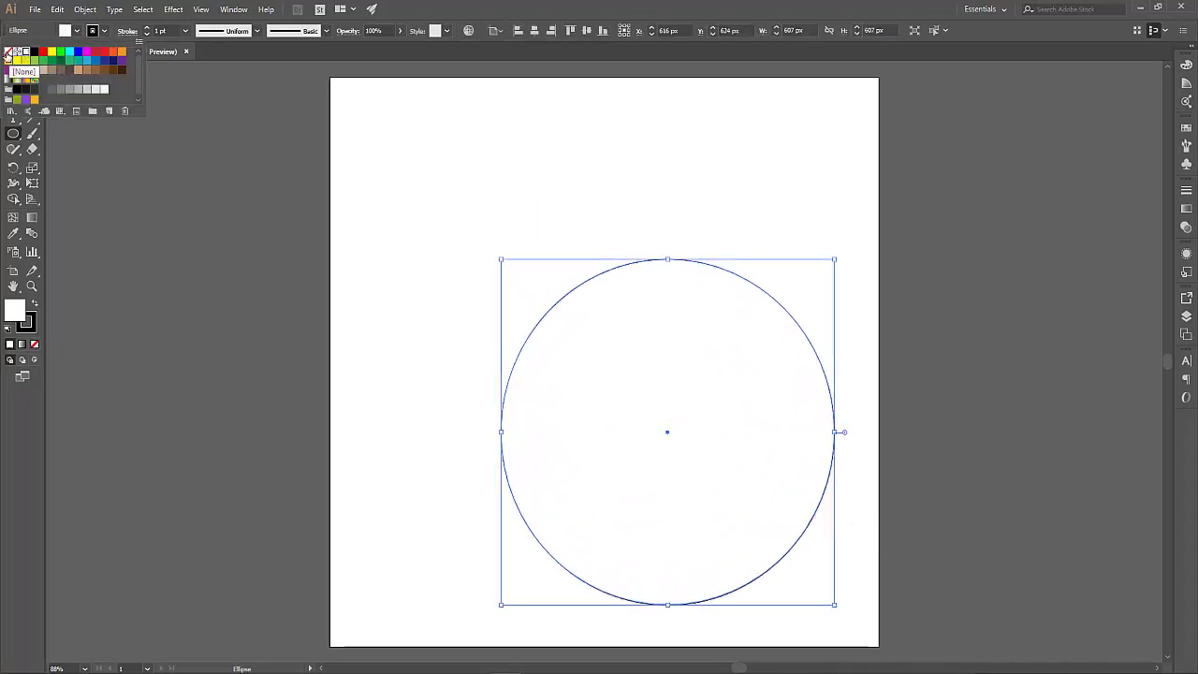
pyautogui.click(7, 52)
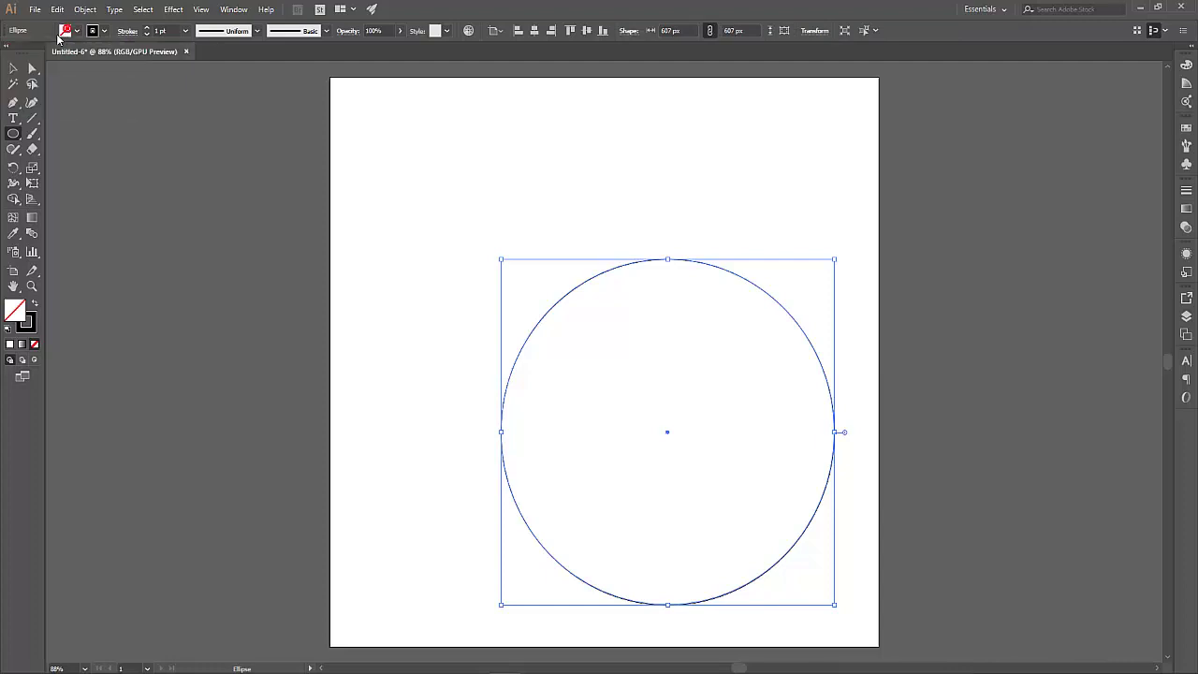
pyautogui.click(13, 68)
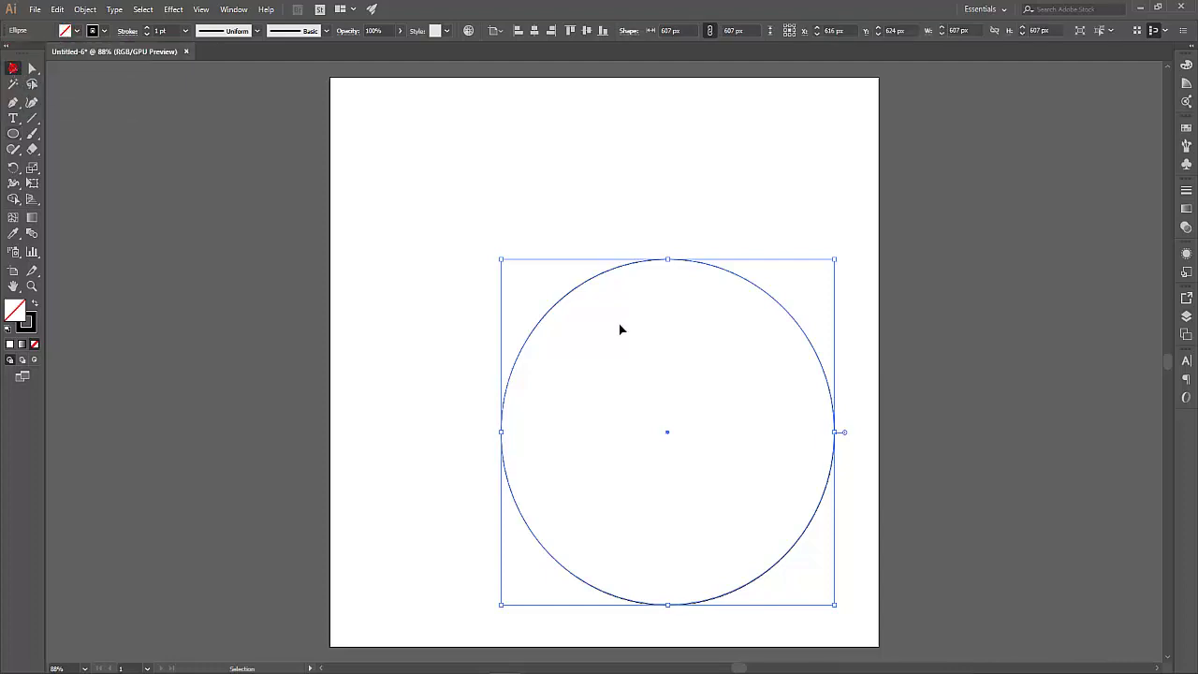
pyautogui.click(534, 30)
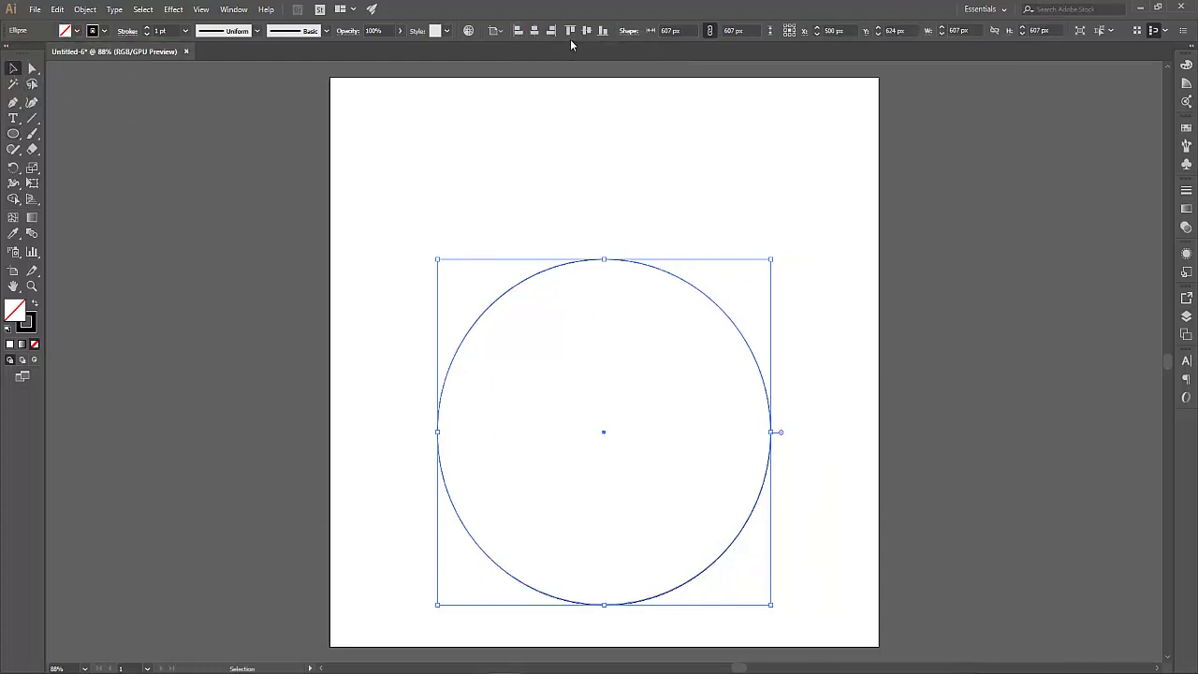
pyautogui.click(587, 31)
# Step: Draw a 174 px circle near the large circle's upper-left edge and nudge it into place
pyautogui.click(830, 241)
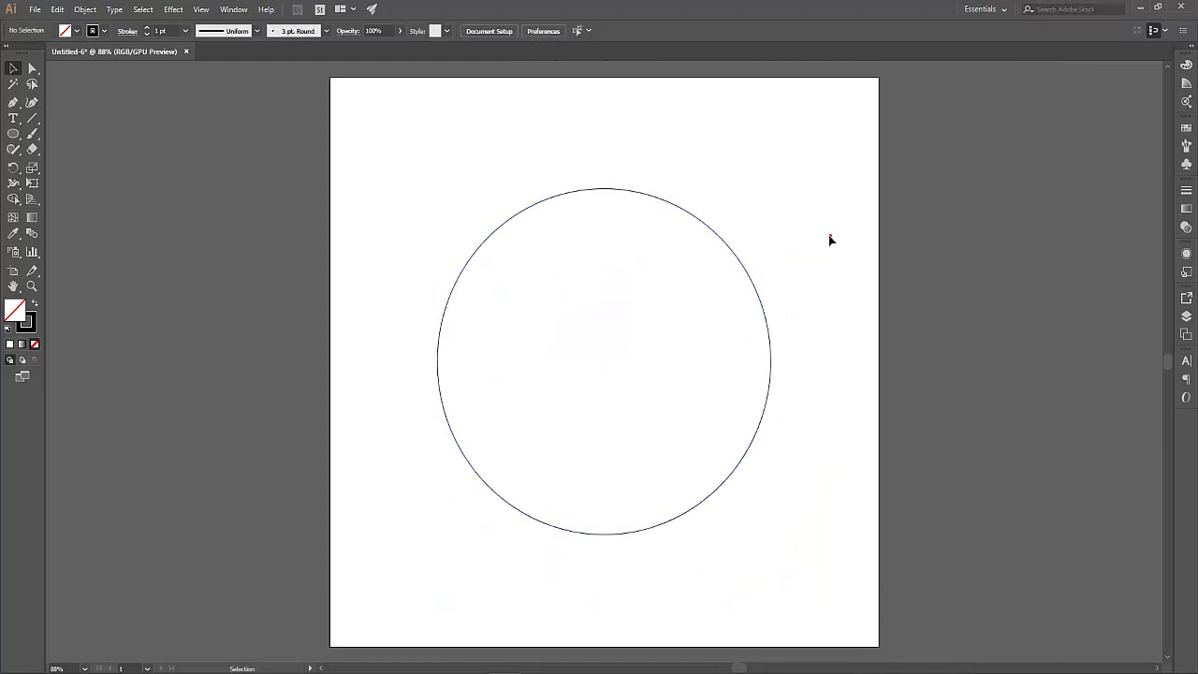
pyautogui.click(14, 134)
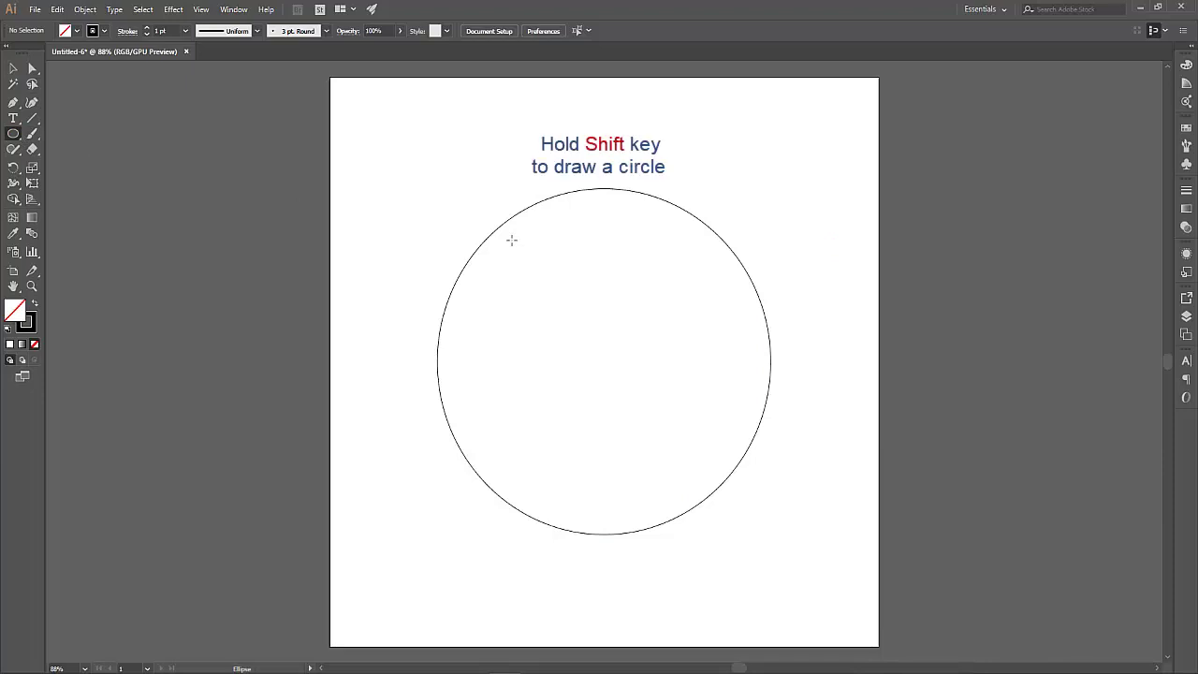
pyautogui.moveTo(511, 240); pyautogui.dragTo(603, 340)
pyautogui.click(13, 69)
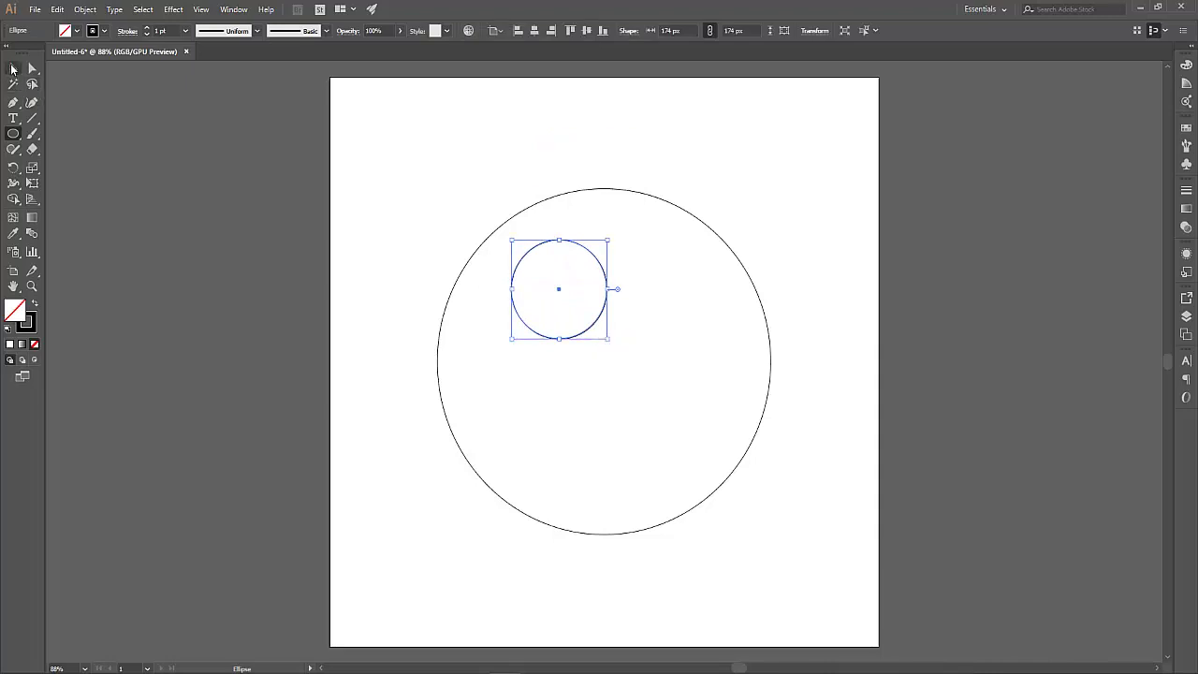
pyautogui.click(471, 156)
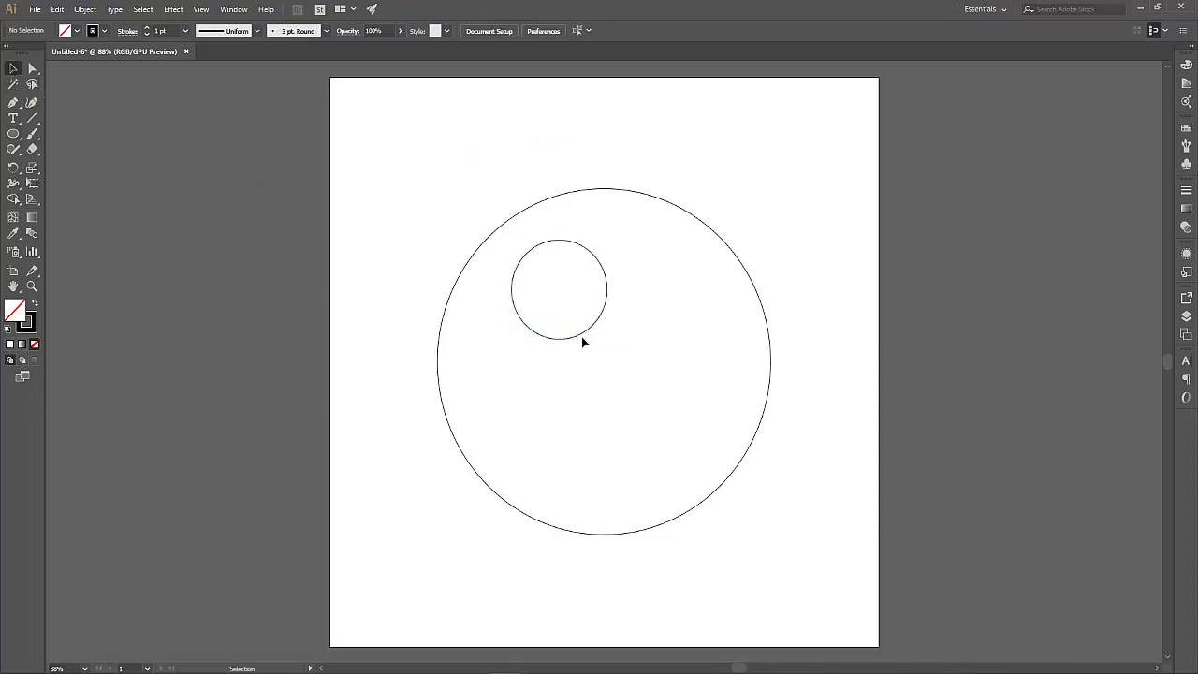
pyautogui.moveTo(582, 338); pyautogui.dragTo(570, 342)
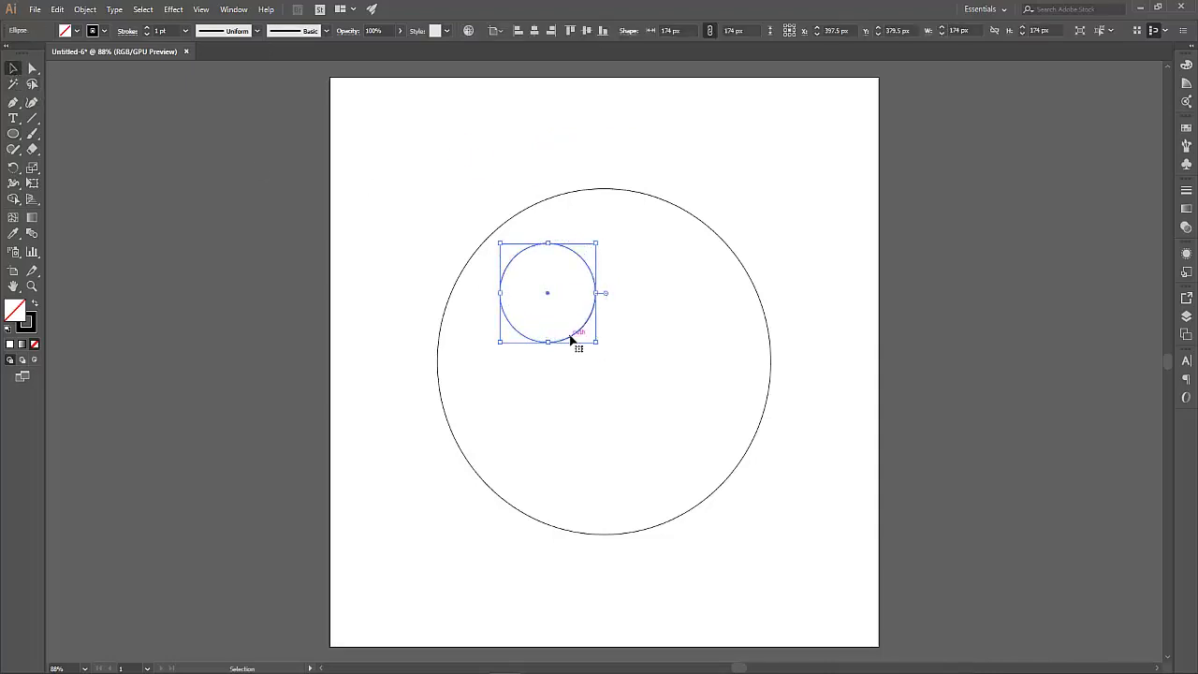
pyautogui.click(514, 138)
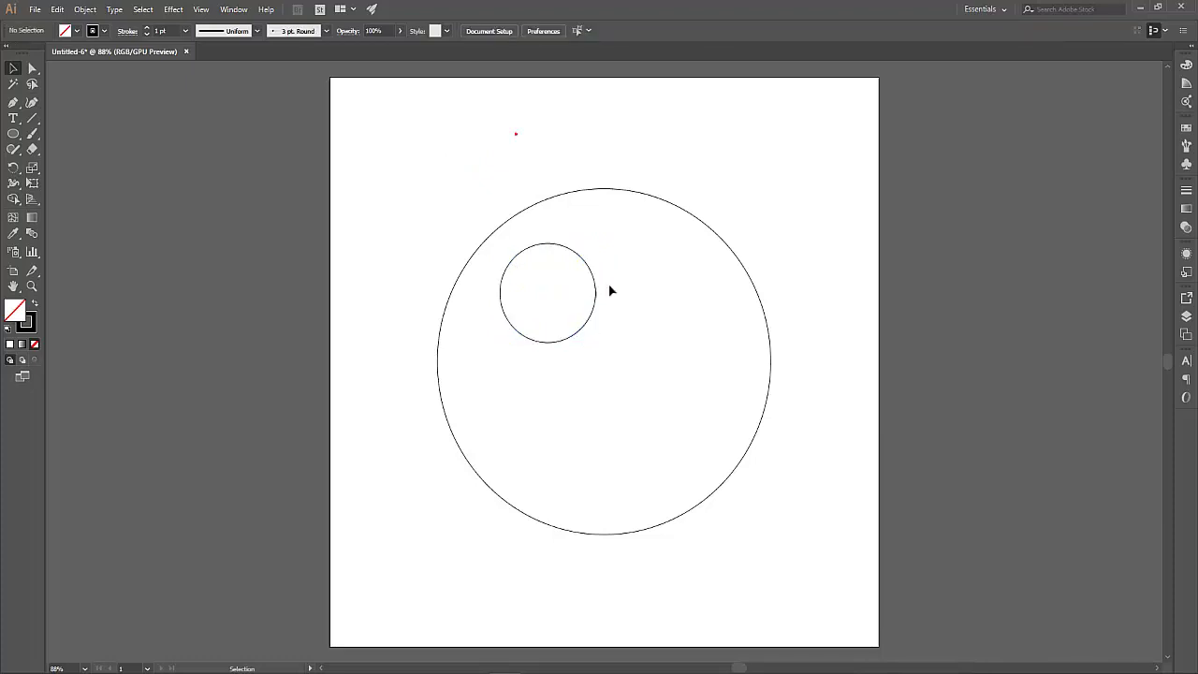
pyautogui.click(587, 332)
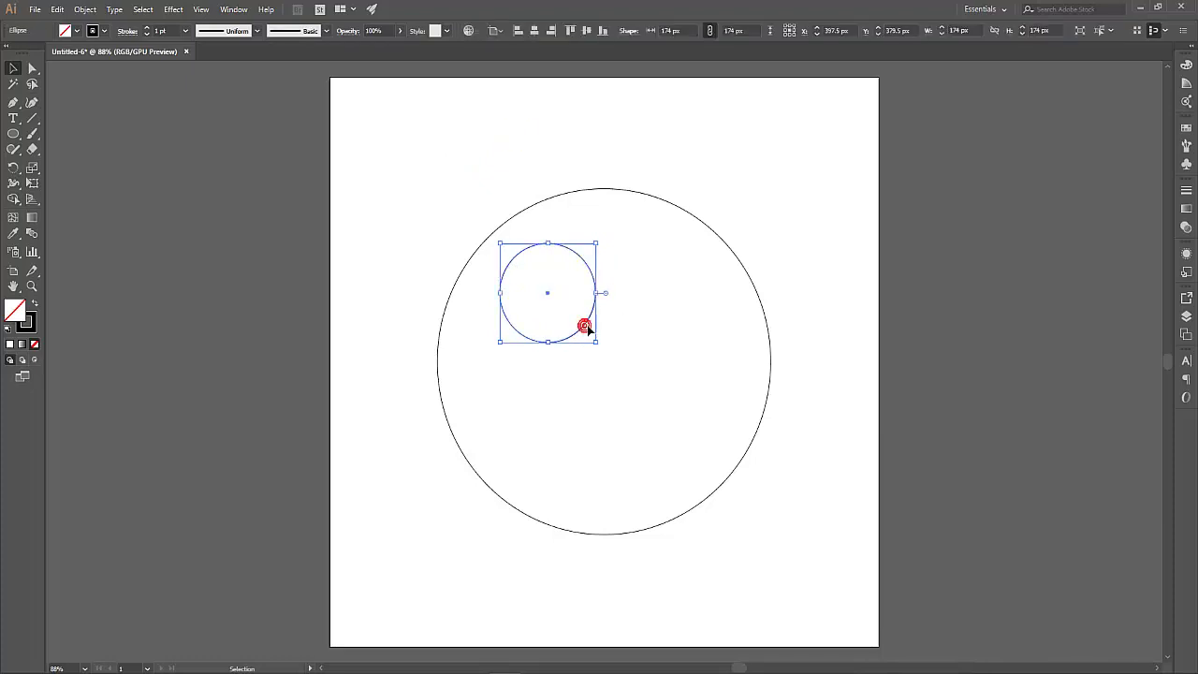
# Step: Make three 90° rotated copies of the small circle around the large circle's centre
pyautogui.click(13, 169)
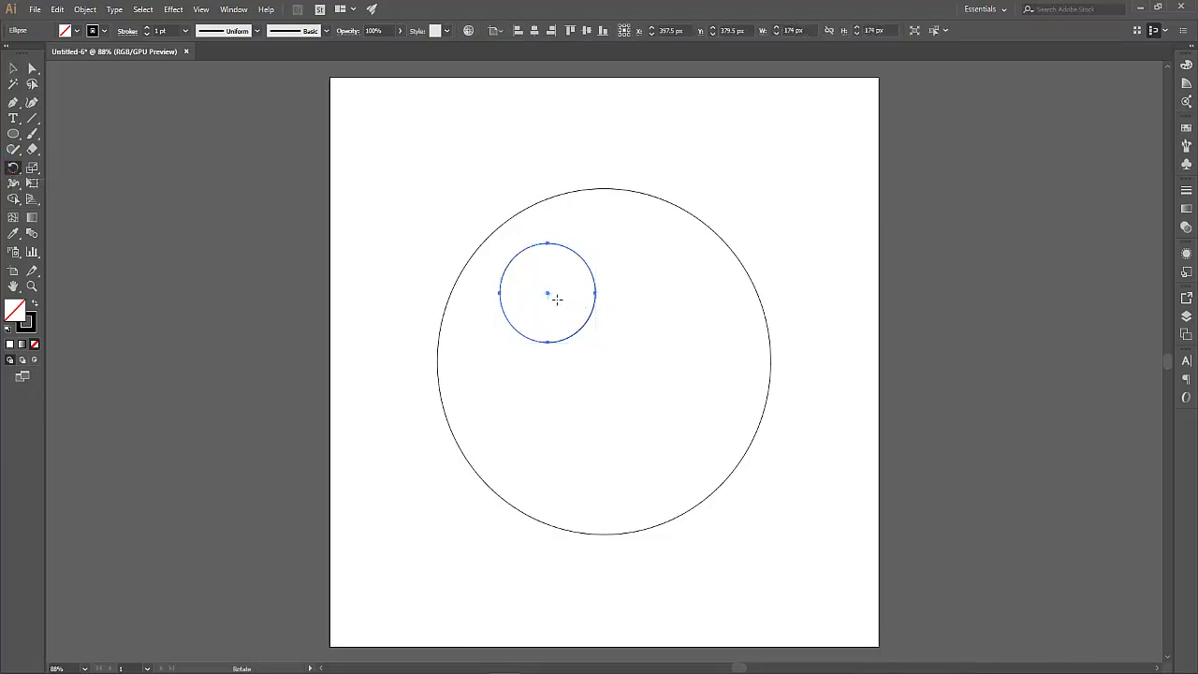
pyautogui.moveTo(586, 305)
pyautogui.mouseDown()
pyautogui.moveTo(574, 329)
pyautogui.moveTo(584, 311)
pyautogui.mouseUp()
pyautogui.click(603, 361)
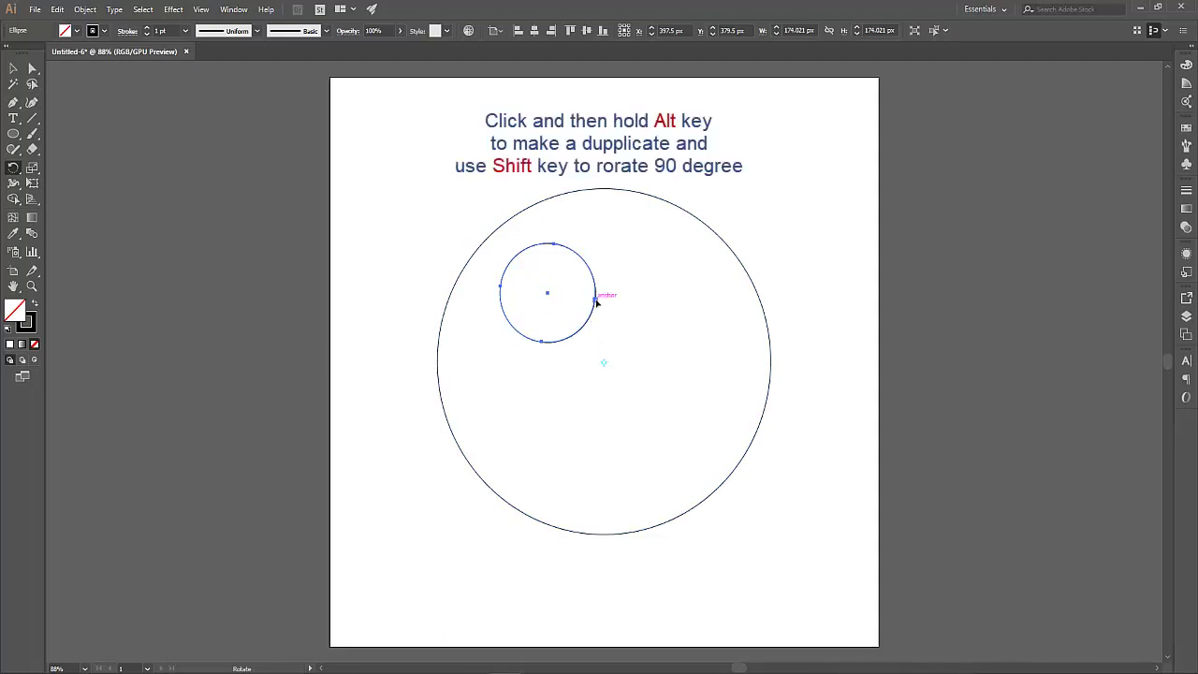
pyautogui.moveTo(595, 300)
pyautogui.mouseDown()
pyautogui.moveTo(665, 327)
pyautogui.moveTo(672, 343)
pyautogui.mouseUp()
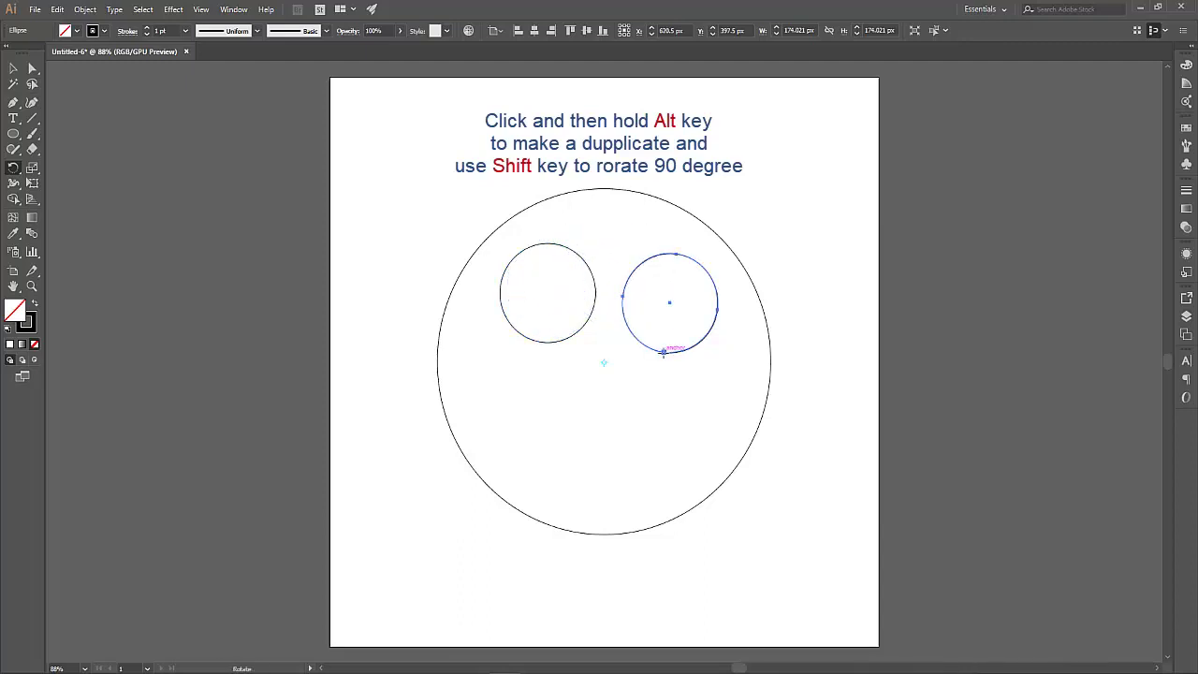
pyautogui.moveTo(664, 352)
pyautogui.mouseDown()
pyautogui.moveTo(627, 476)
pyautogui.moveTo(616, 477)
pyautogui.mouseUp()
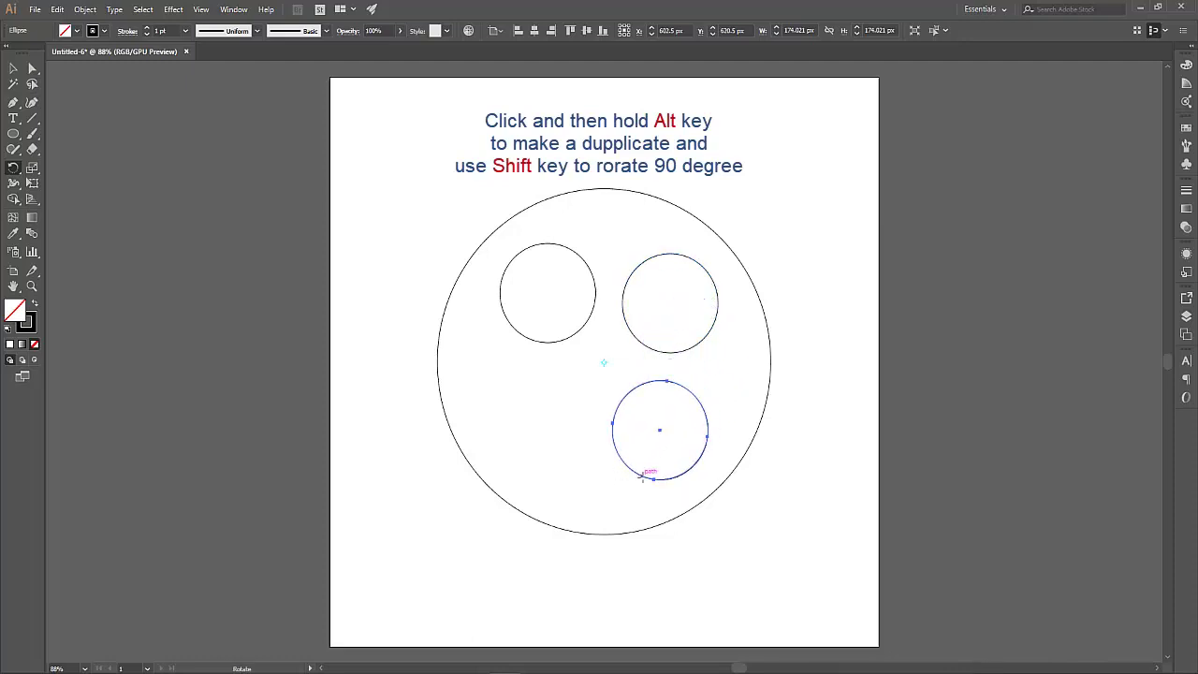
pyautogui.moveTo(654, 477)
pyautogui.mouseDown()
pyautogui.moveTo(558, 491)
pyautogui.moveTo(475, 441)
pyautogui.mouseUp()
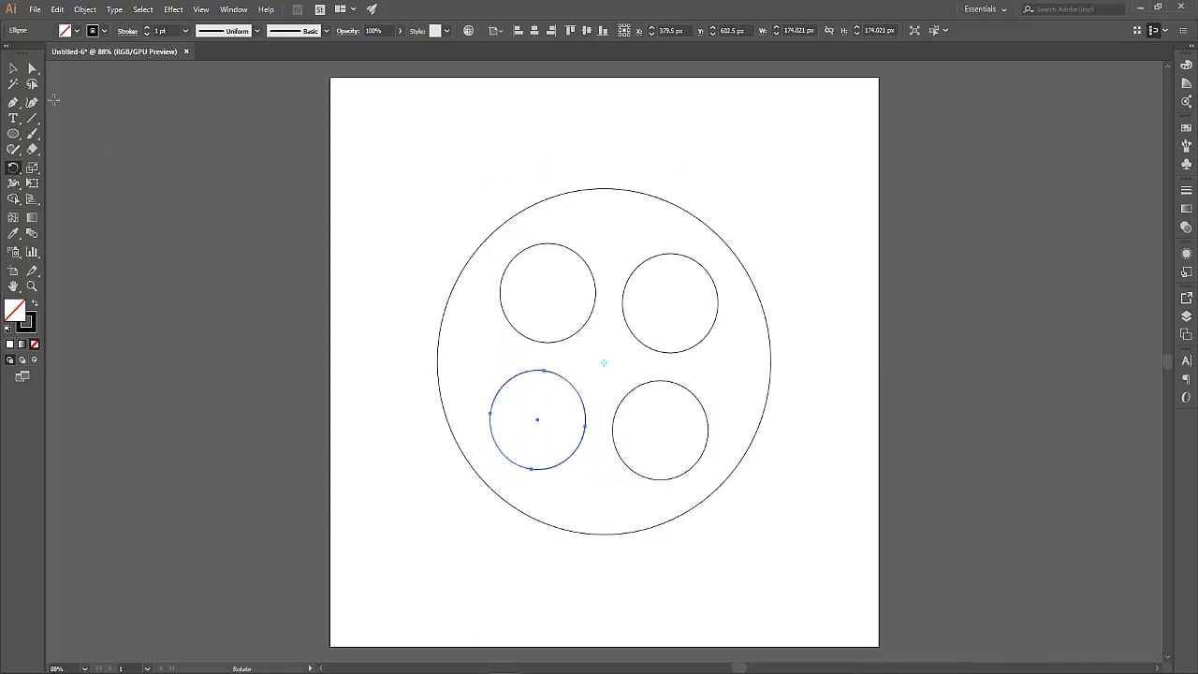
pyautogui.click(13, 68)
pyautogui.click(415, 181)
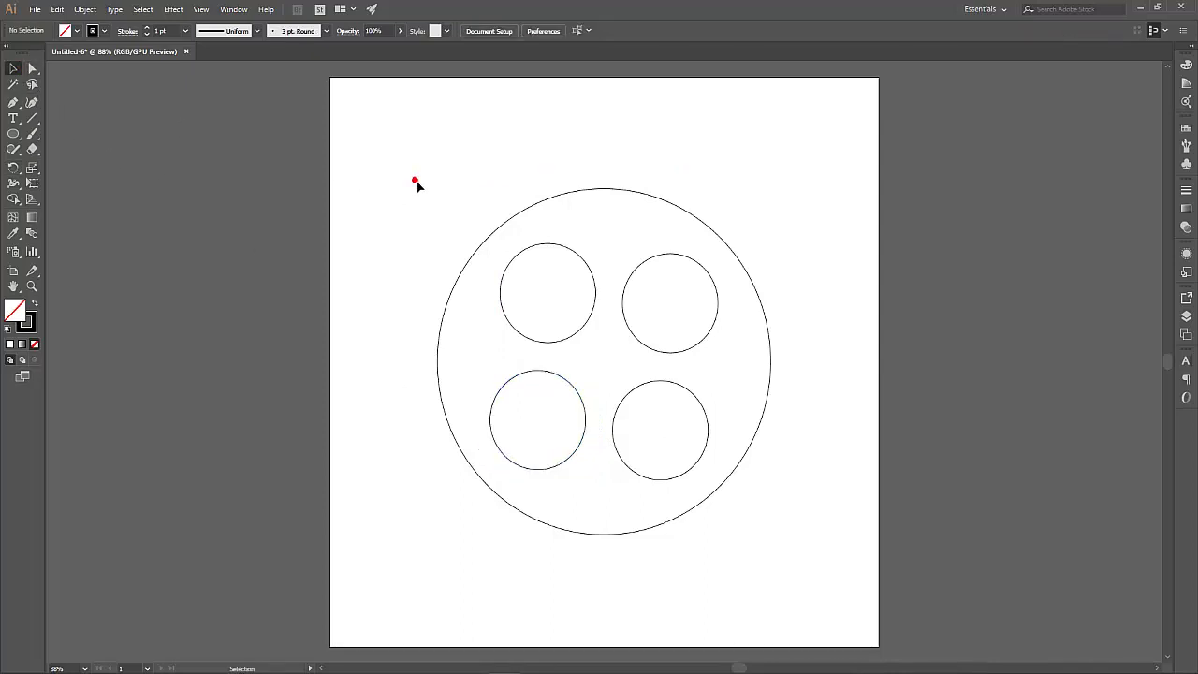
# Step: Draw a small circle at the centre of the reel
pyautogui.click(14, 134)
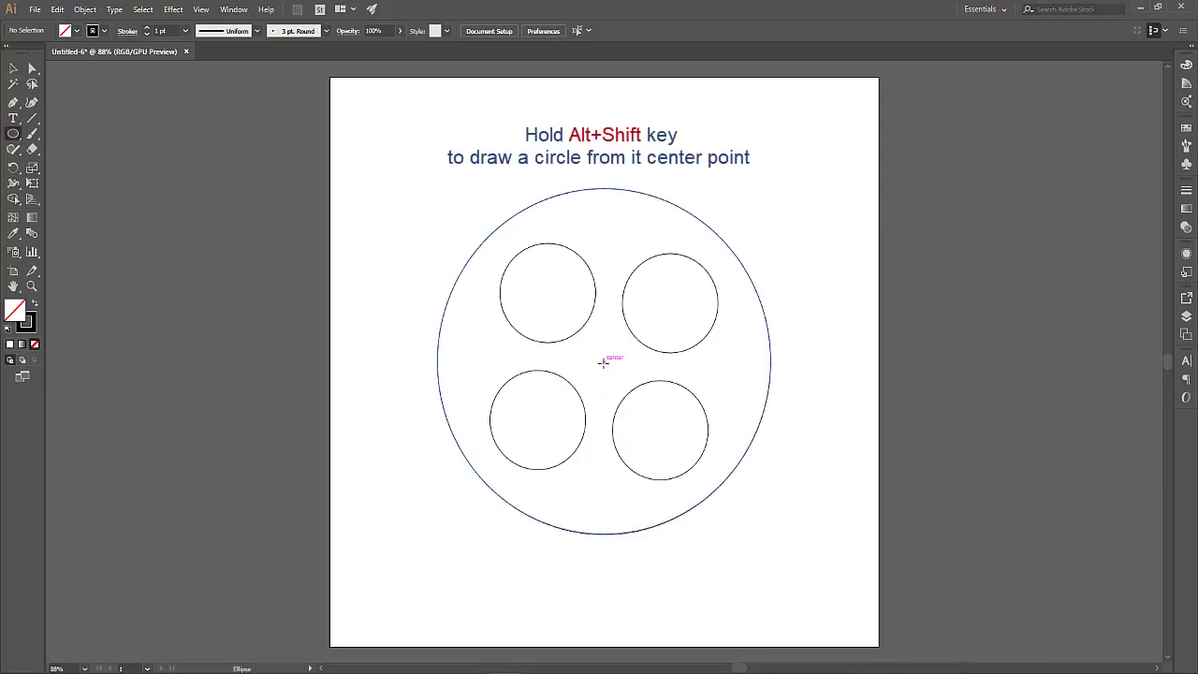
pyautogui.moveTo(602, 362); pyautogui.dragTo(618, 379)
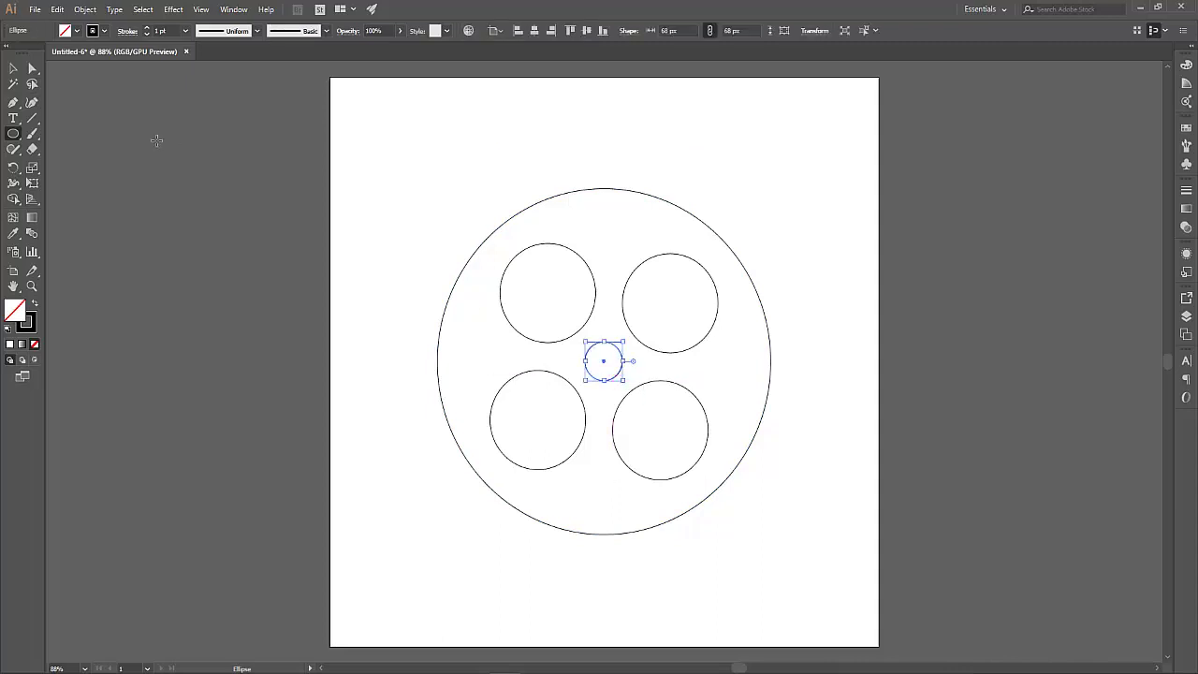
pyautogui.click(13, 68)
pyautogui.click(515, 135)
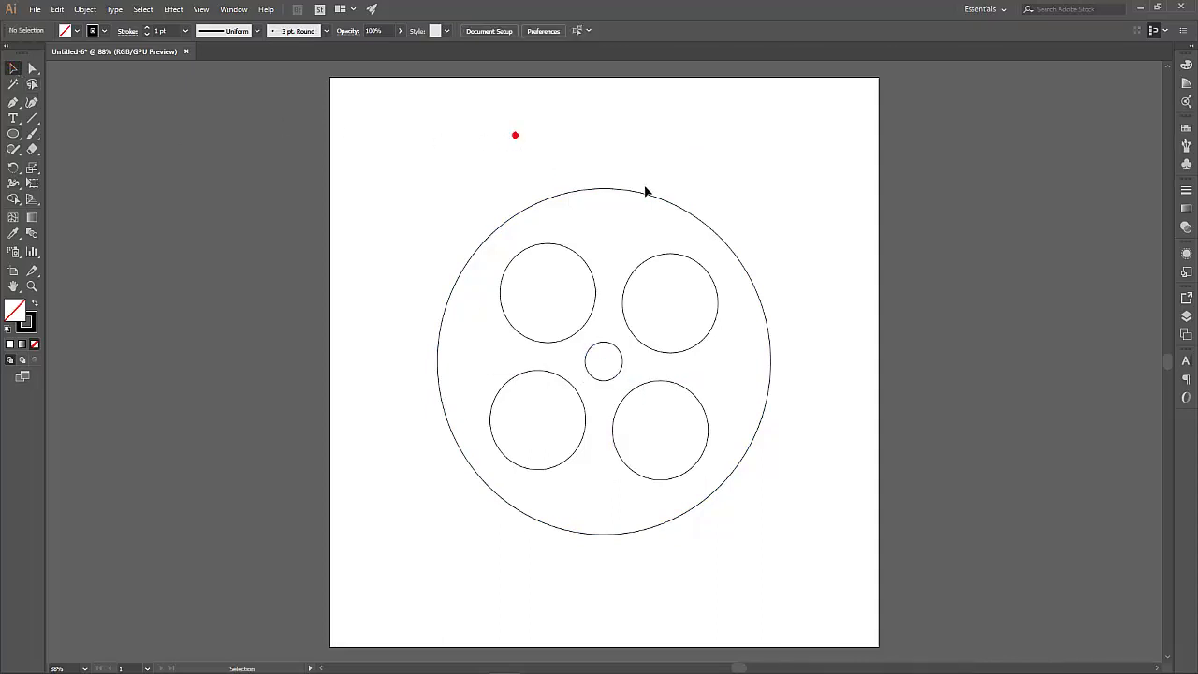
# Step: Fill the large outer circle pink, keeping its black stroke
pyautogui.click(689, 218)
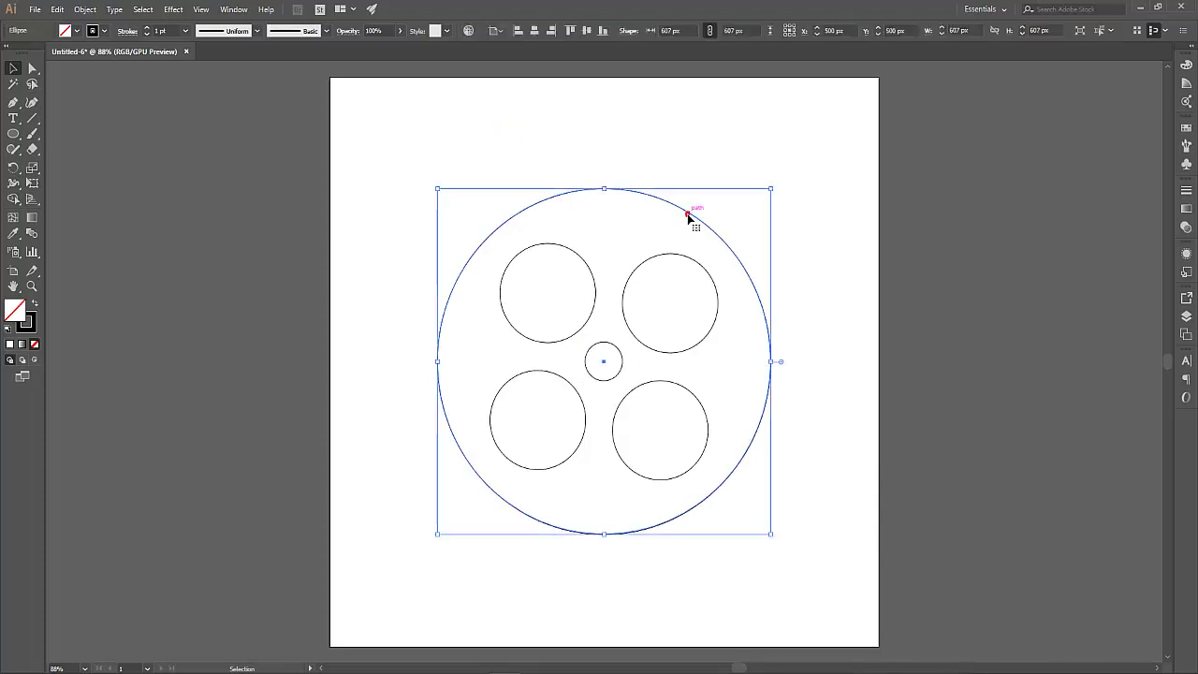
pyautogui.click(78, 32)
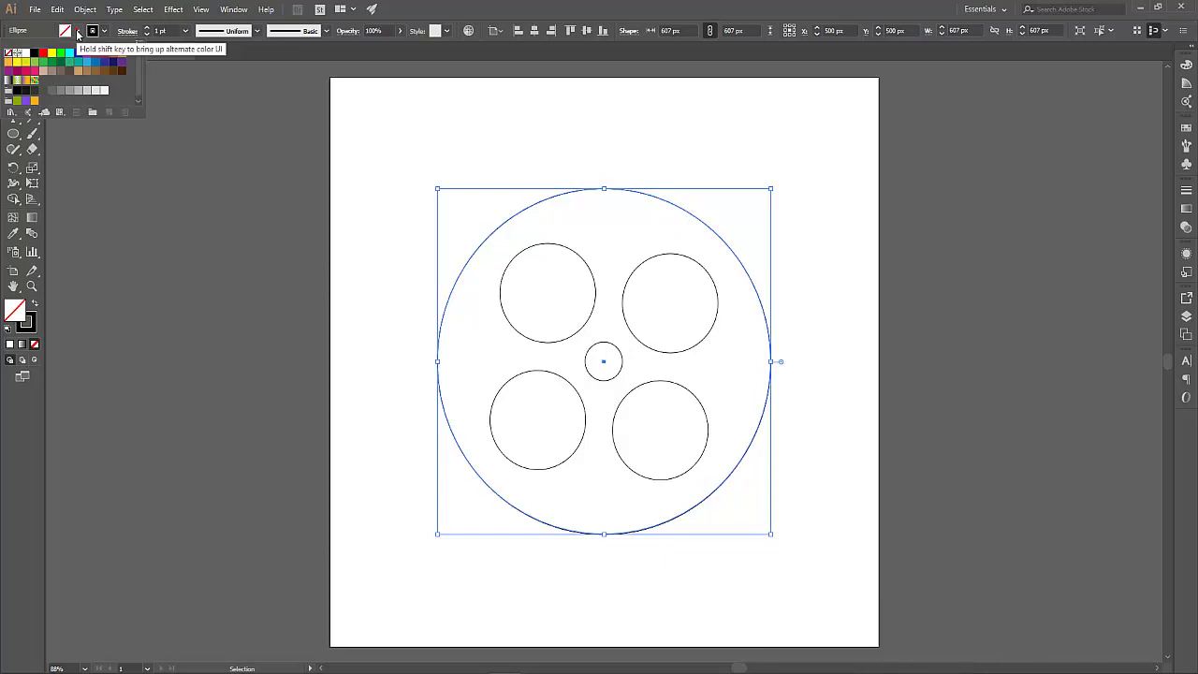
pyautogui.click(35, 70)
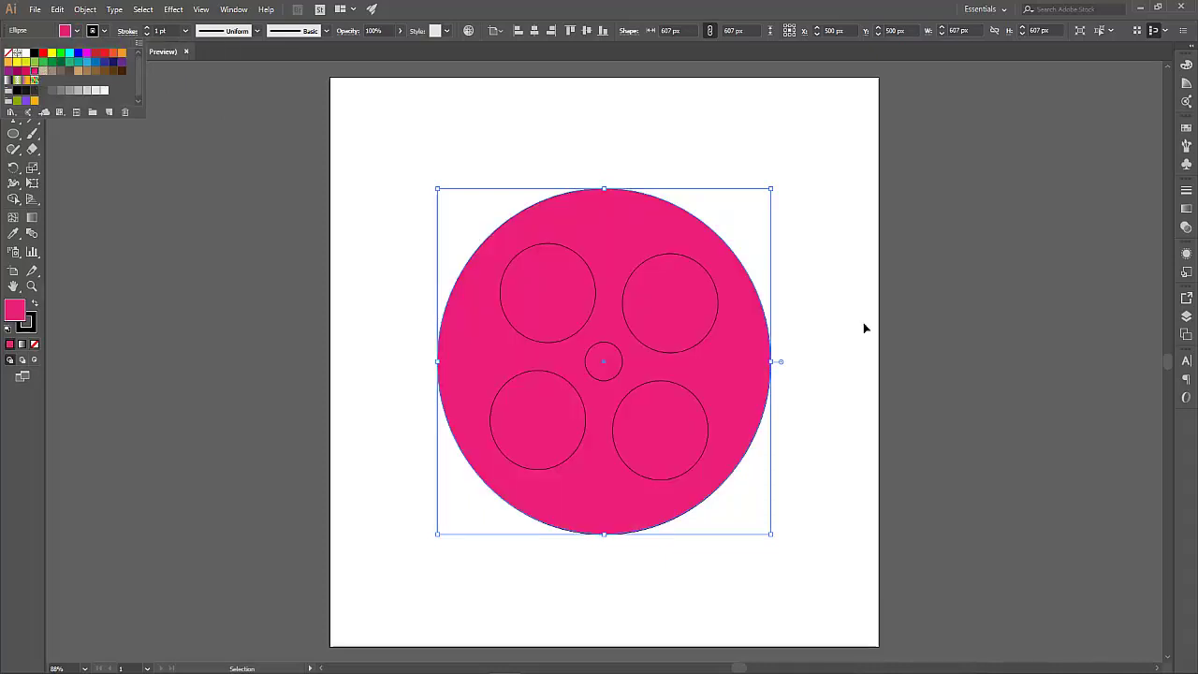
pyautogui.click(803, 297)
pyautogui.click(816, 299)
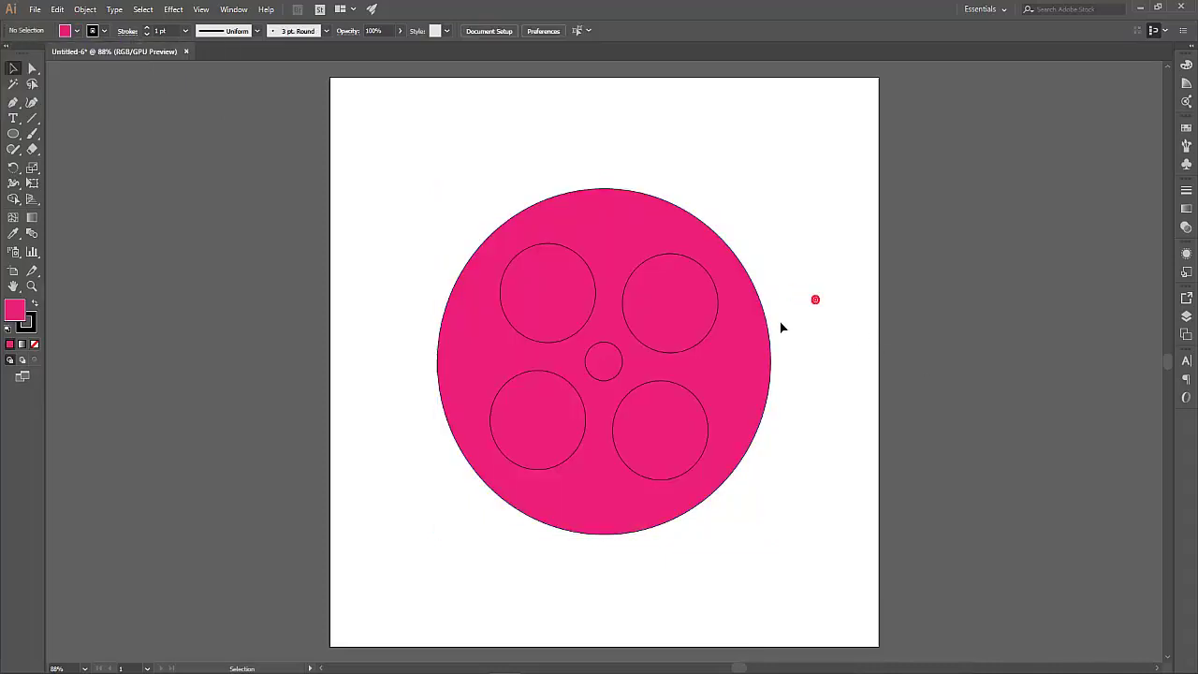
pyautogui.click(670, 325)
pyautogui.keyDown('shift'); pyautogui.click(655, 350); pyautogui.keyUp('shift')
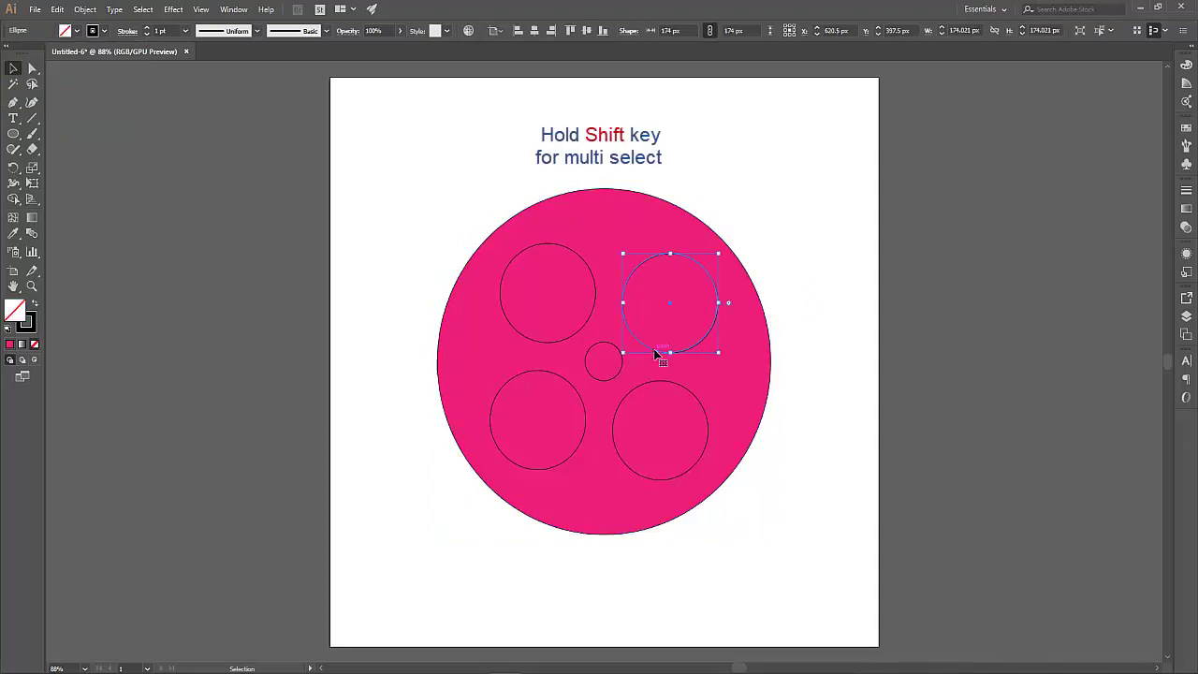
# Step: Select the centre, upper-left, bottom-left and bottom-right circles with the upper-right one, and fill all five white
pyautogui.keyDown('shift'); pyautogui.click(618, 373); pyautogui.keyUp('shift')
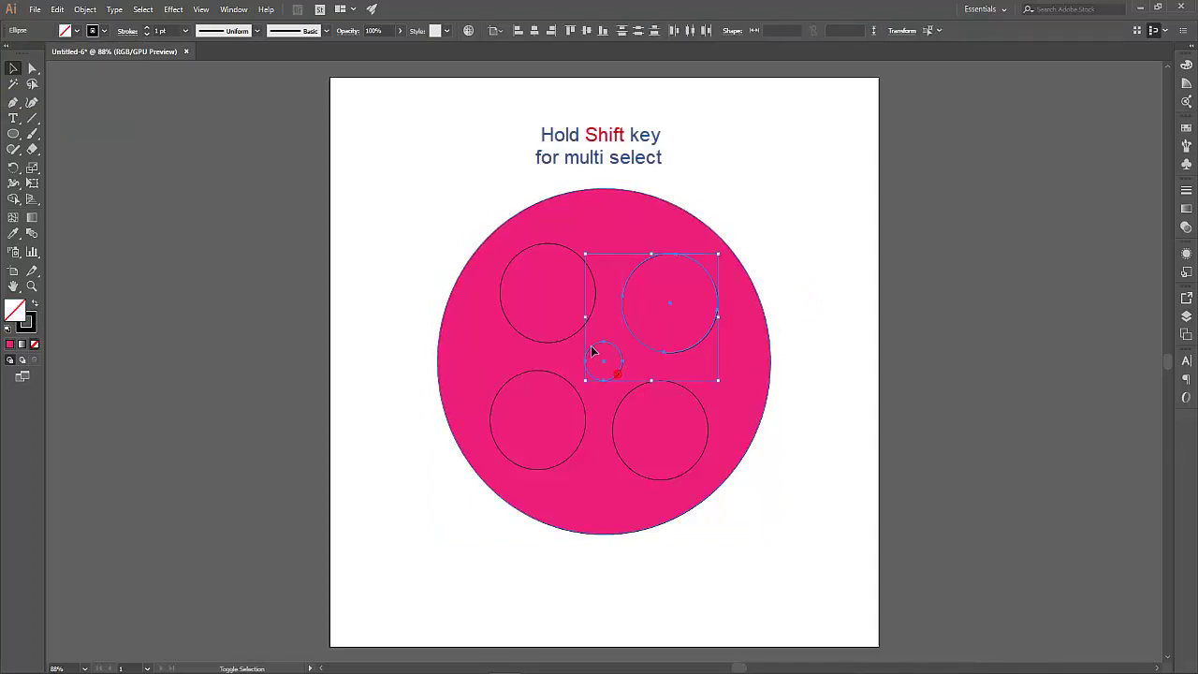
pyautogui.keyDown('shift'); pyautogui.click(570, 339); pyautogui.keyUp('shift')
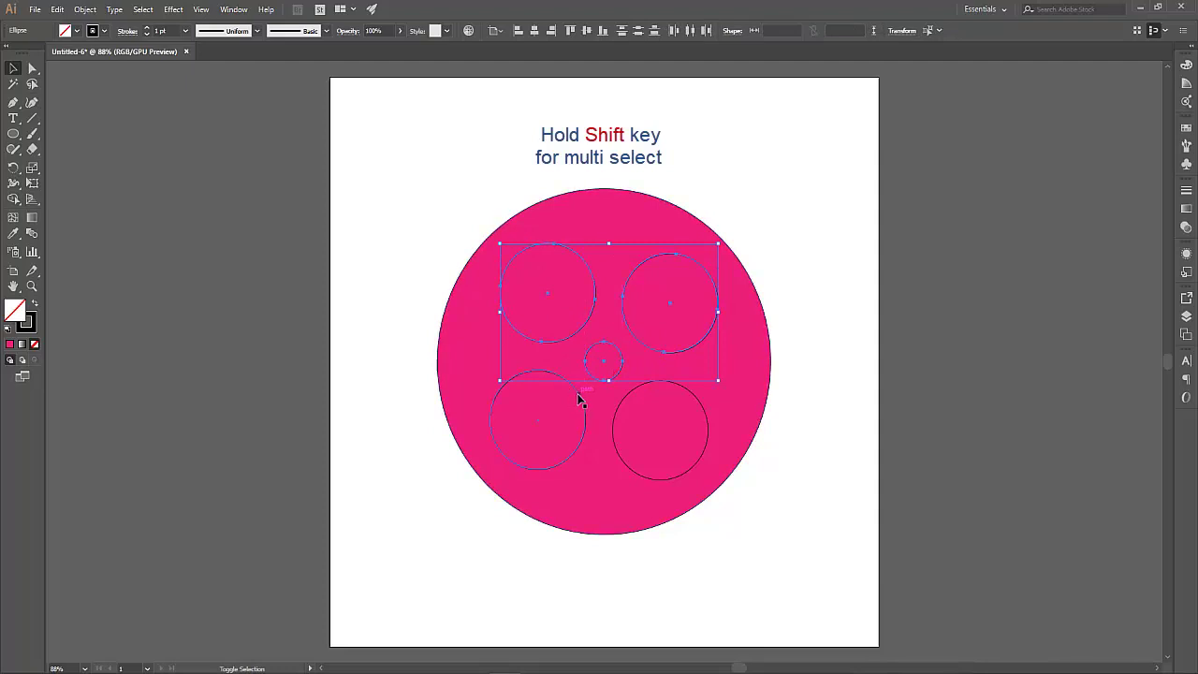
pyautogui.keyDown('shift'); pyautogui.click(577, 400); pyautogui.keyUp('shift')
pyautogui.keyDown('shift'); pyautogui.click(624, 404); pyautogui.keyUp('shift')
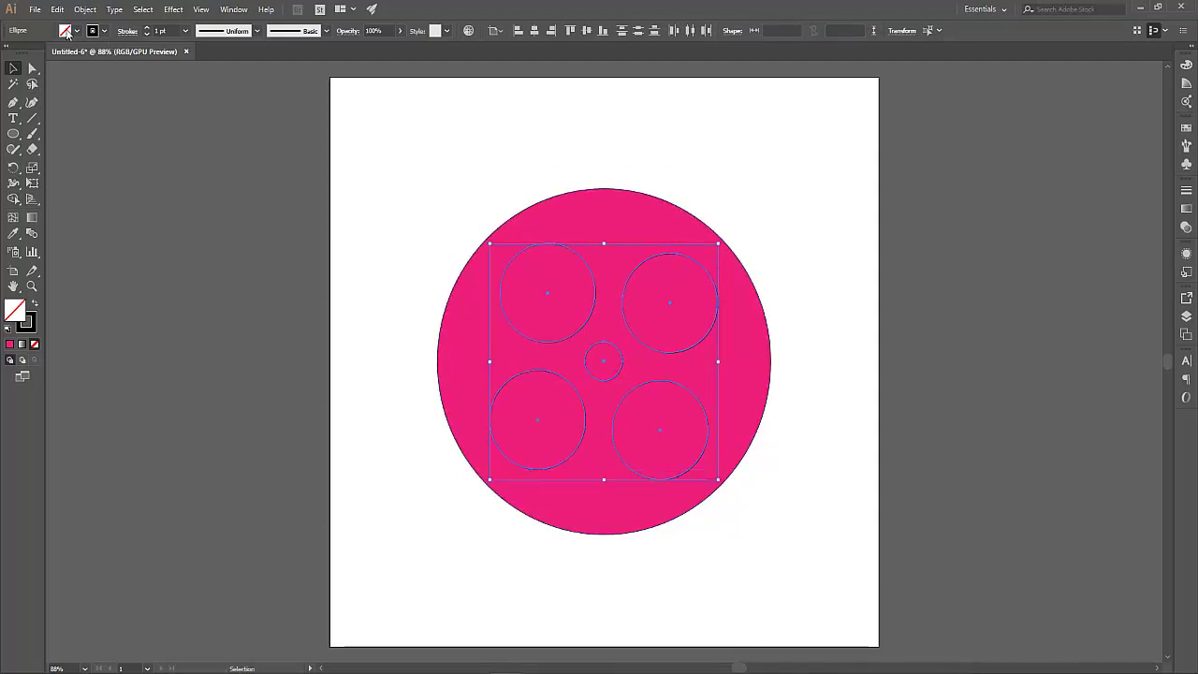
pyautogui.click(67, 31)
pyautogui.click(28, 52)
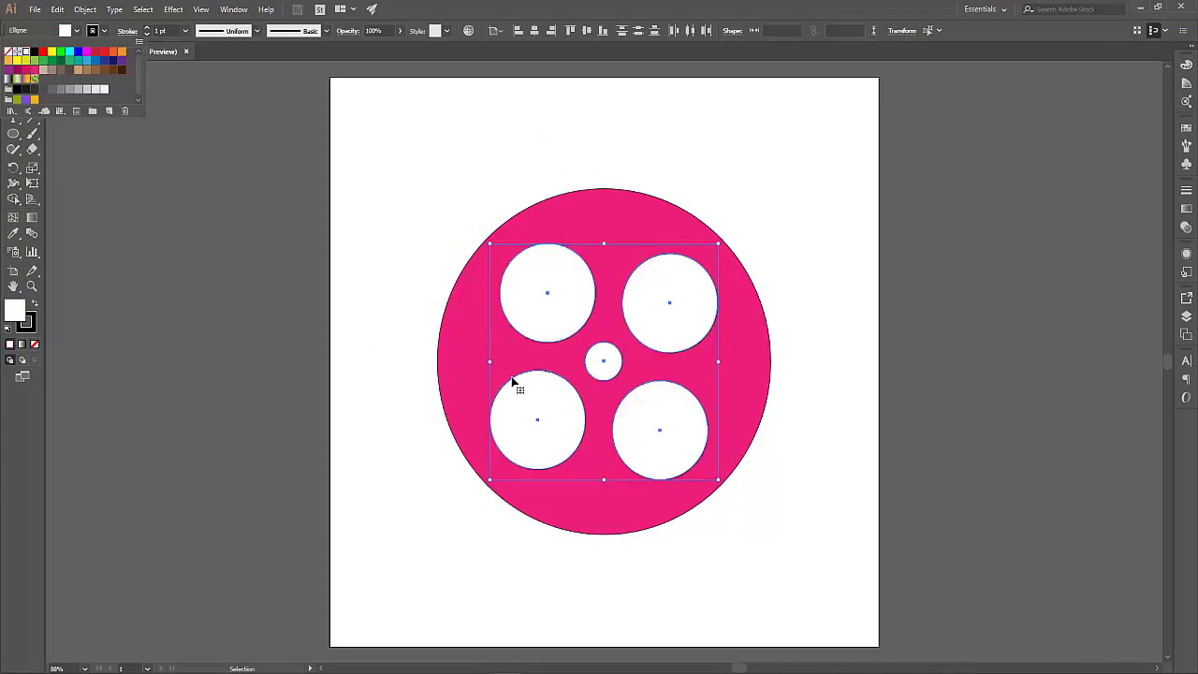
# Step: Rotate the selected white circles about 20° around the reel's centre
pyautogui.click(61, 36)
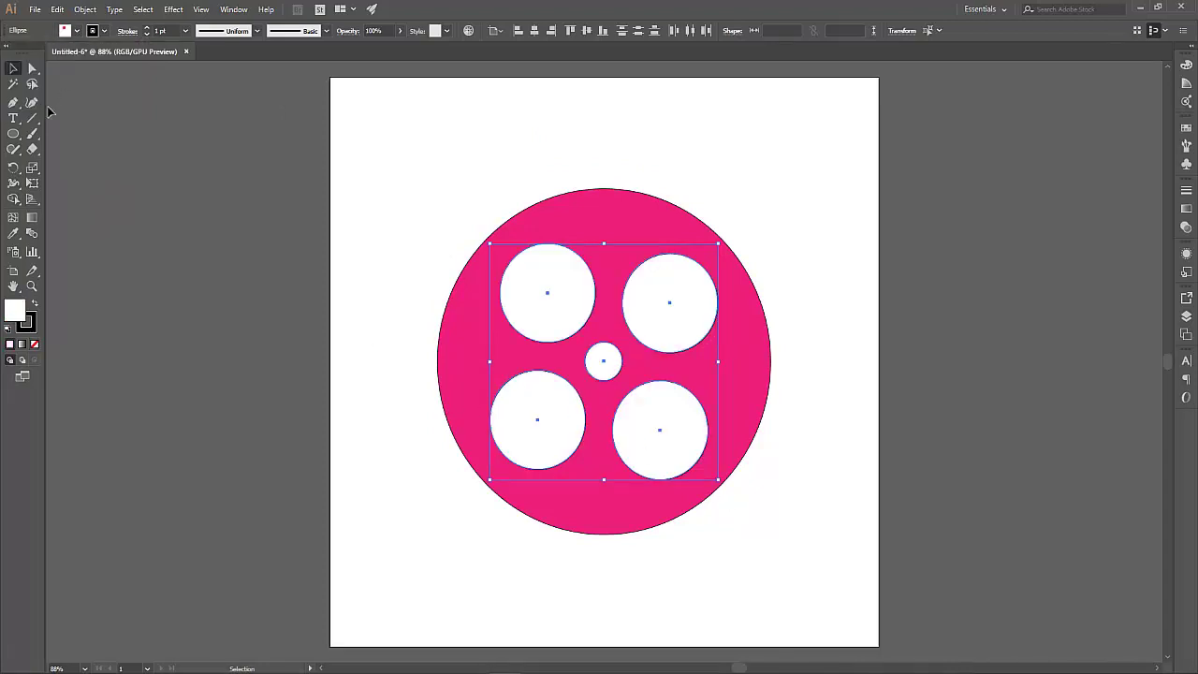
pyautogui.click(13, 168)
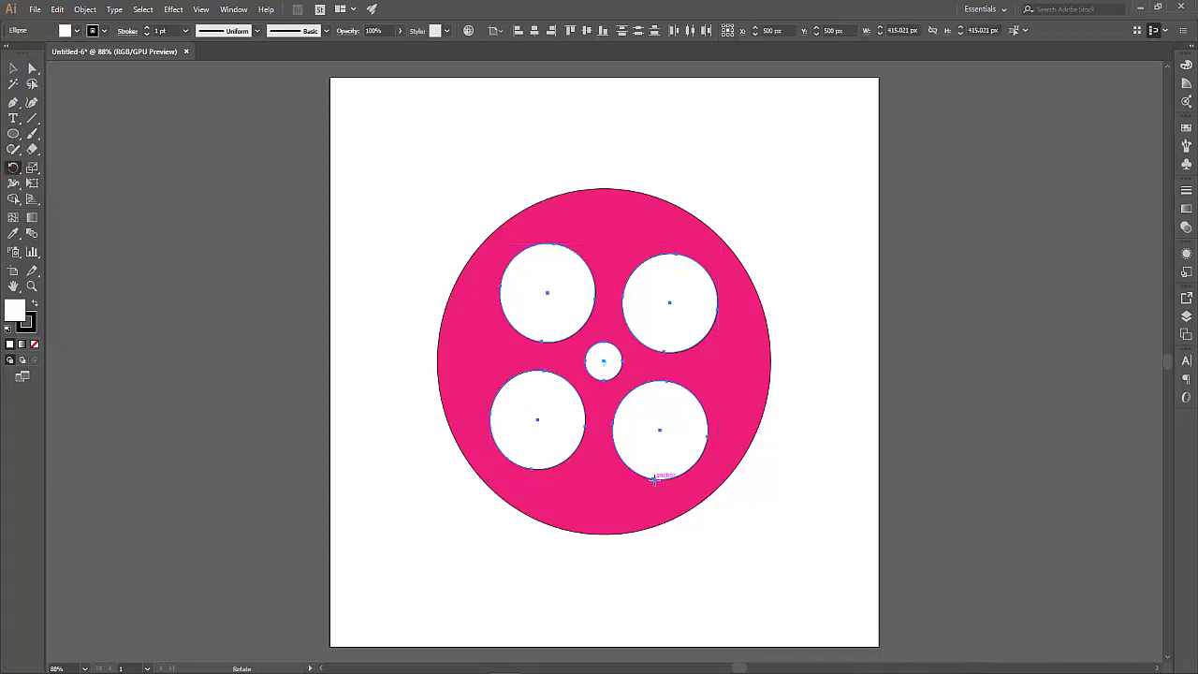
pyautogui.moveTo(653, 478); pyautogui.dragTo(614, 489)
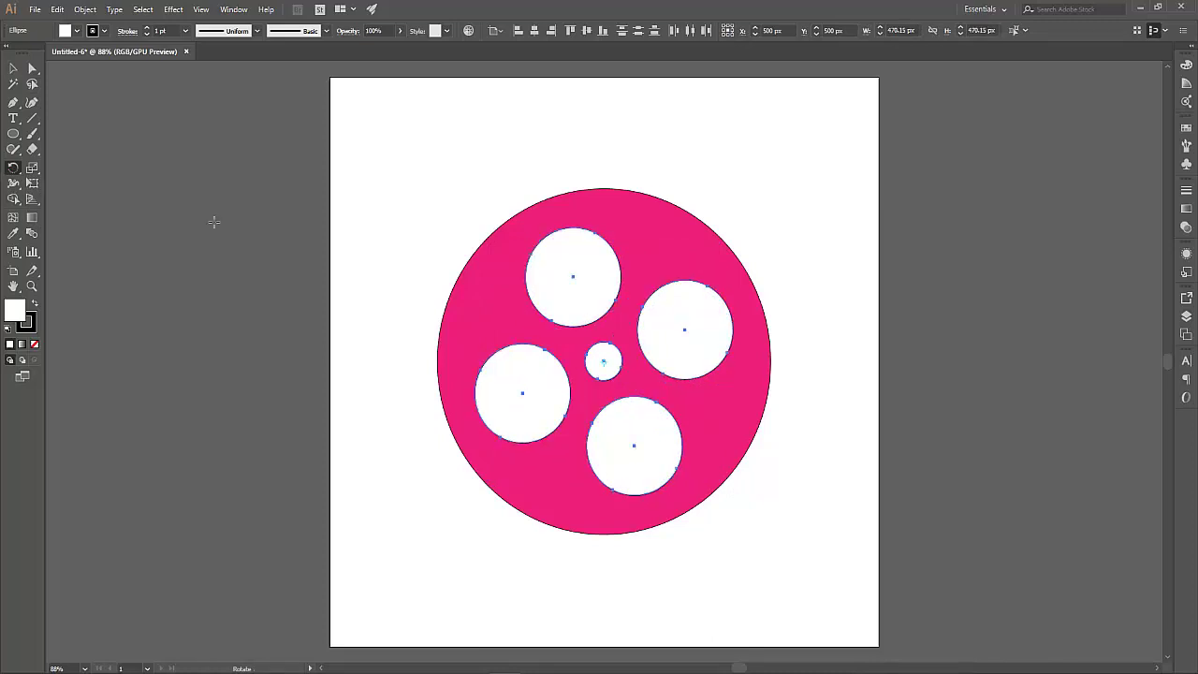
pyautogui.click(14, 68)
# Step: Select all five white circles and set their stroke to None
pyautogui.click(400, 156)
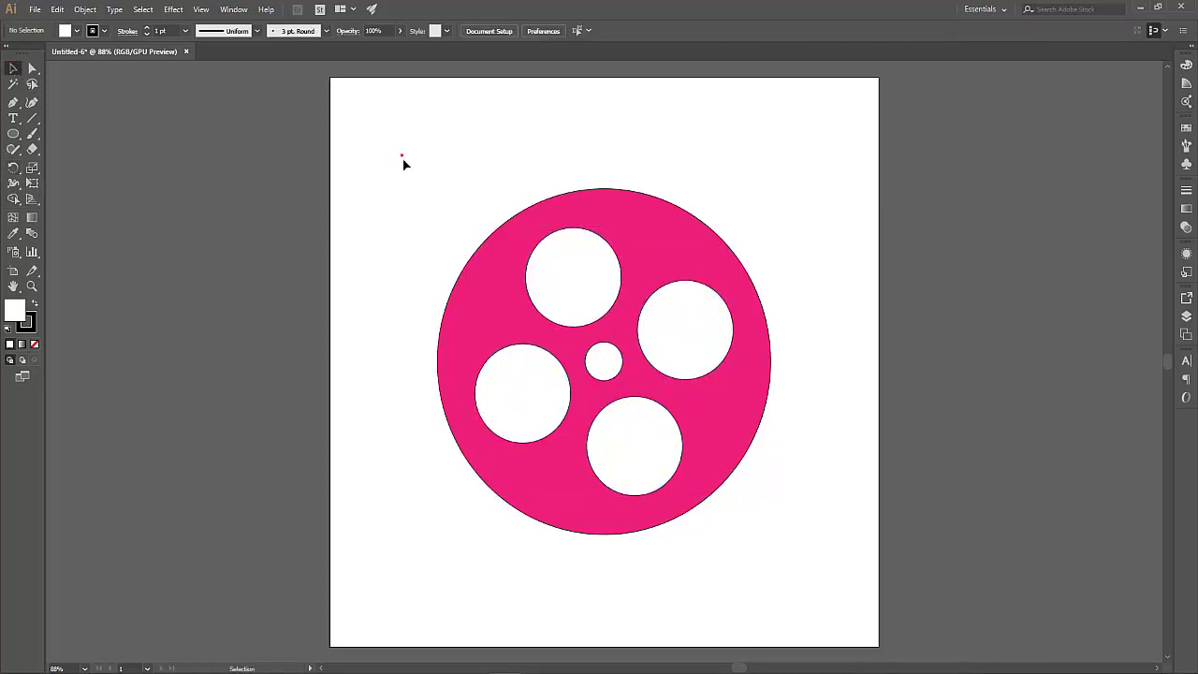
pyautogui.click(543, 313)
pyautogui.keyDown('shift'); pyautogui.click(538, 382); pyautogui.keyUp('shift')
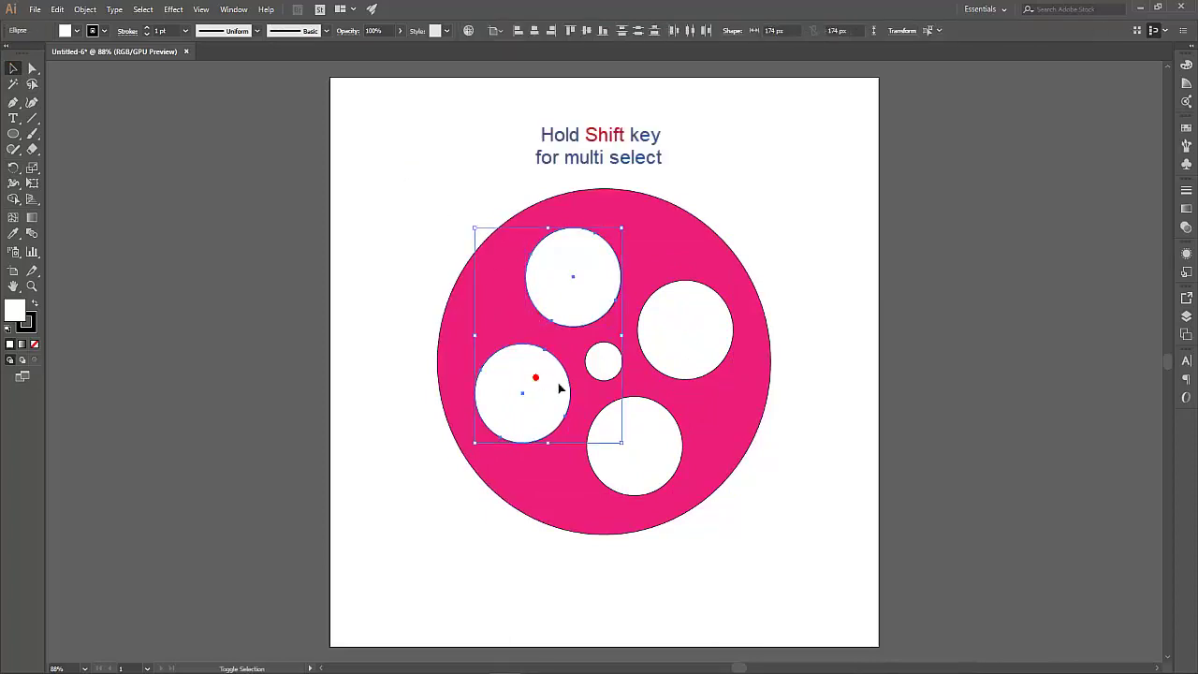
pyautogui.keyDown('shift'); pyautogui.click(686, 344); pyautogui.keyUp('shift')
pyautogui.keyDown('shift'); pyautogui.click(613, 372); pyautogui.keyUp('shift')
pyautogui.keyDown('shift'); pyautogui.click(629, 451); pyautogui.keyUp('shift')
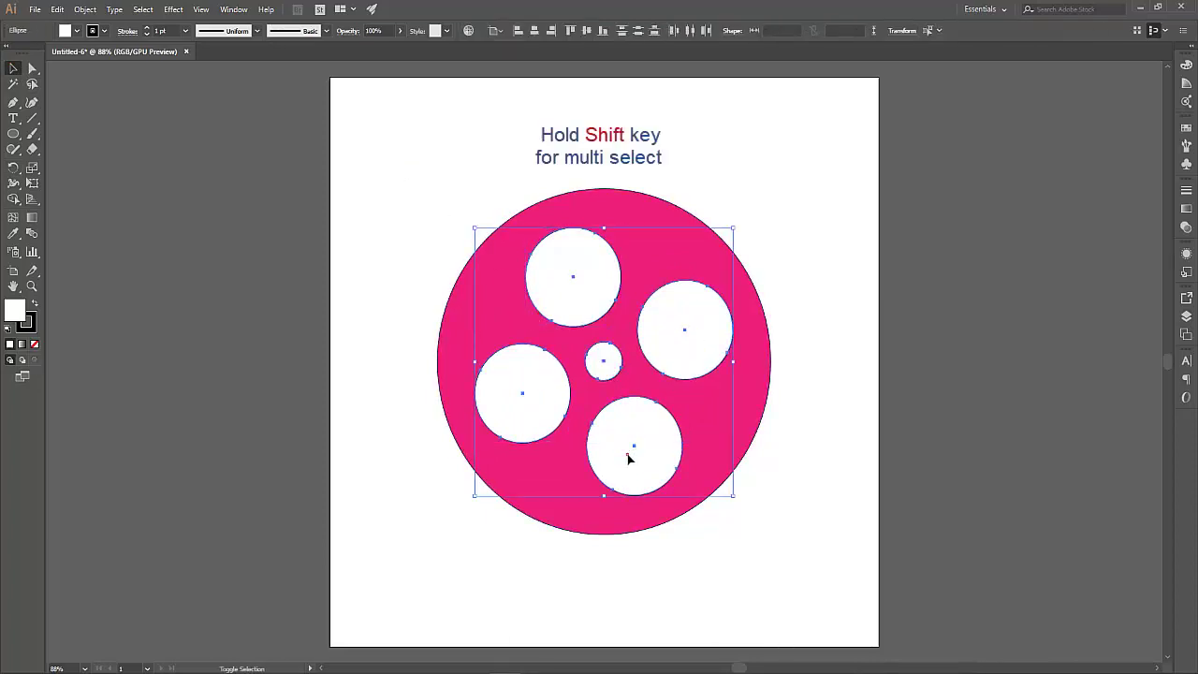
pyautogui.click(93, 32)
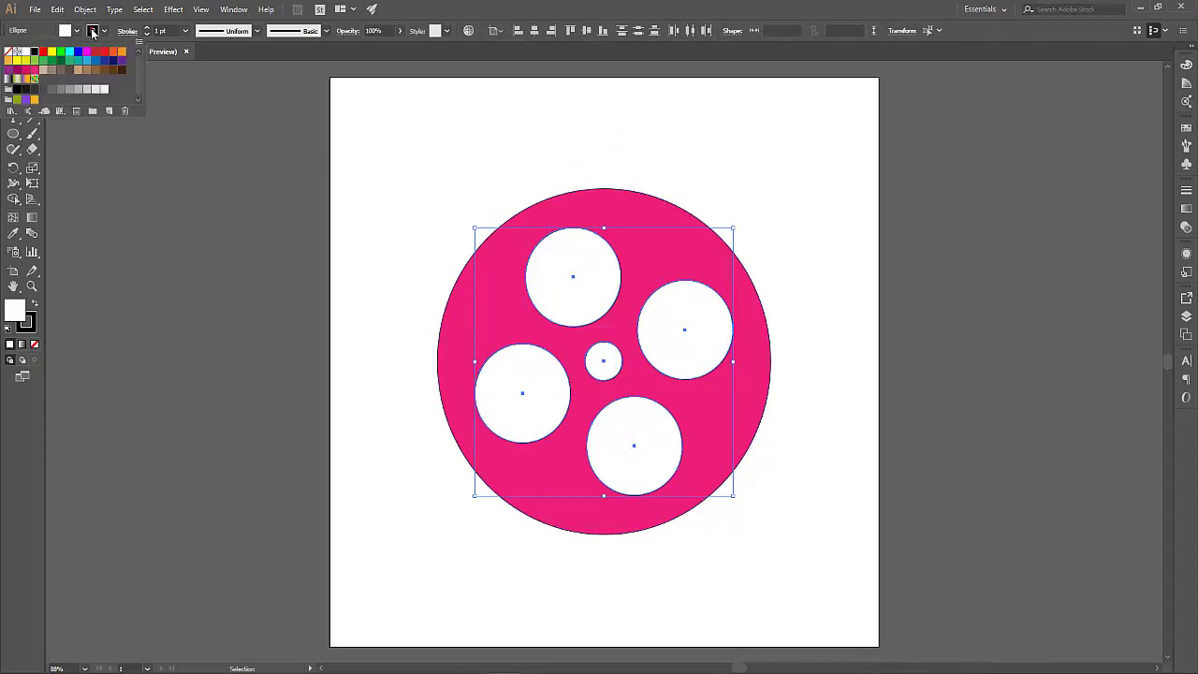
pyautogui.click(9, 52)
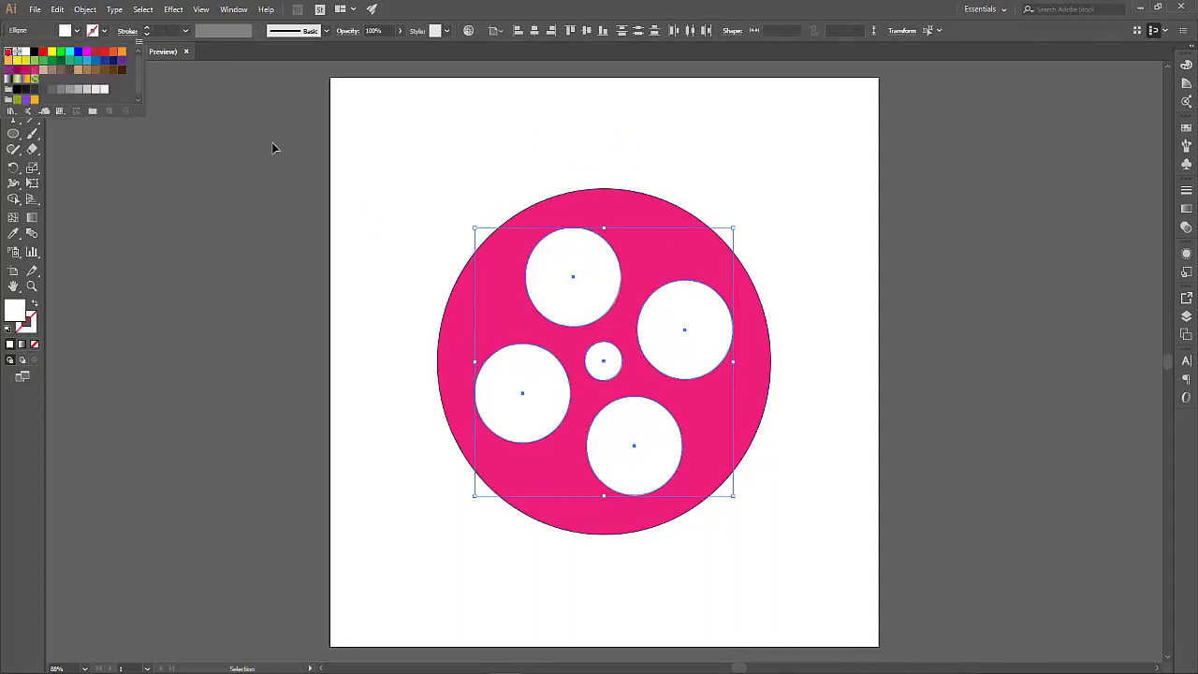
pyautogui.click(546, 171)
# Step: Draw a 560 × 588 px rectangle over the reel and send it to the back
pyautogui.moveTo(13, 134); pyautogui.dragTo(52, 142)
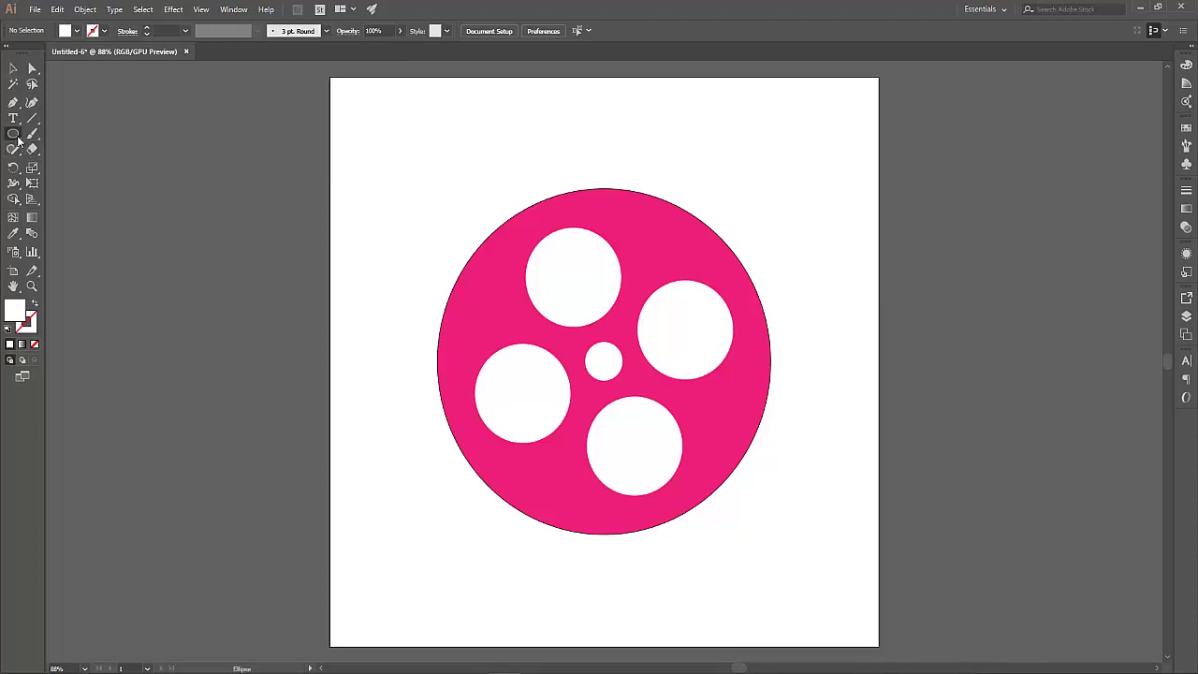
pyautogui.click(64, 139)
pyautogui.moveTo(446, 195); pyautogui.dragTo(755, 529)
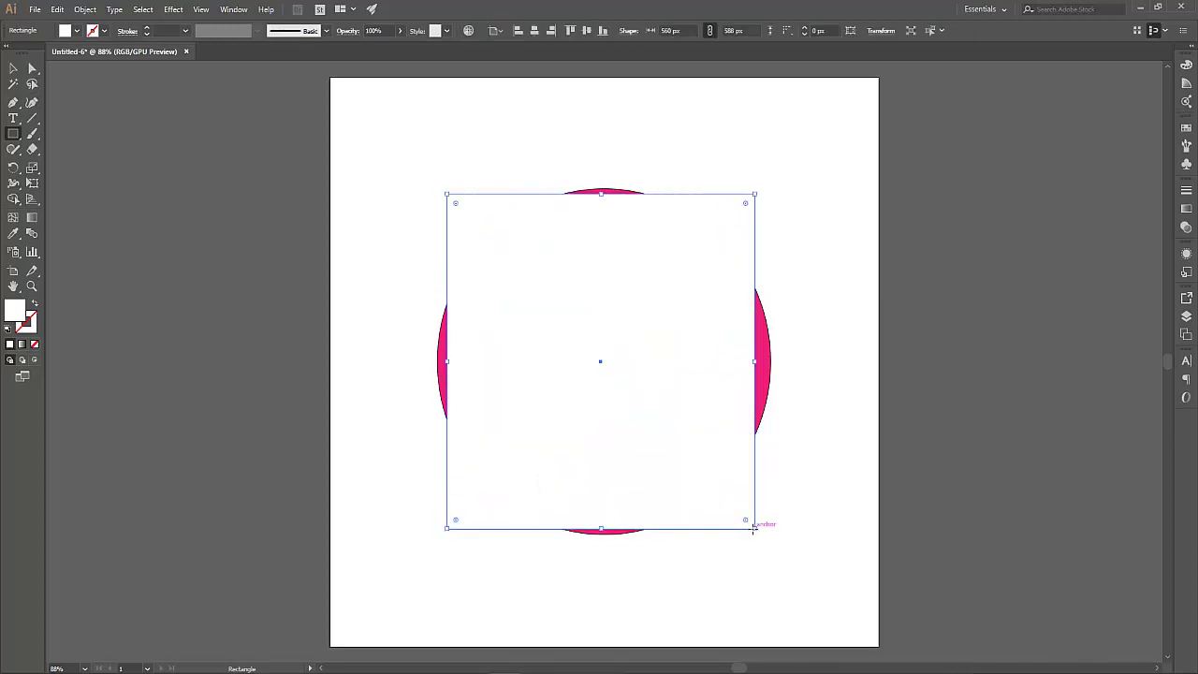
pyautogui.click(13, 68)
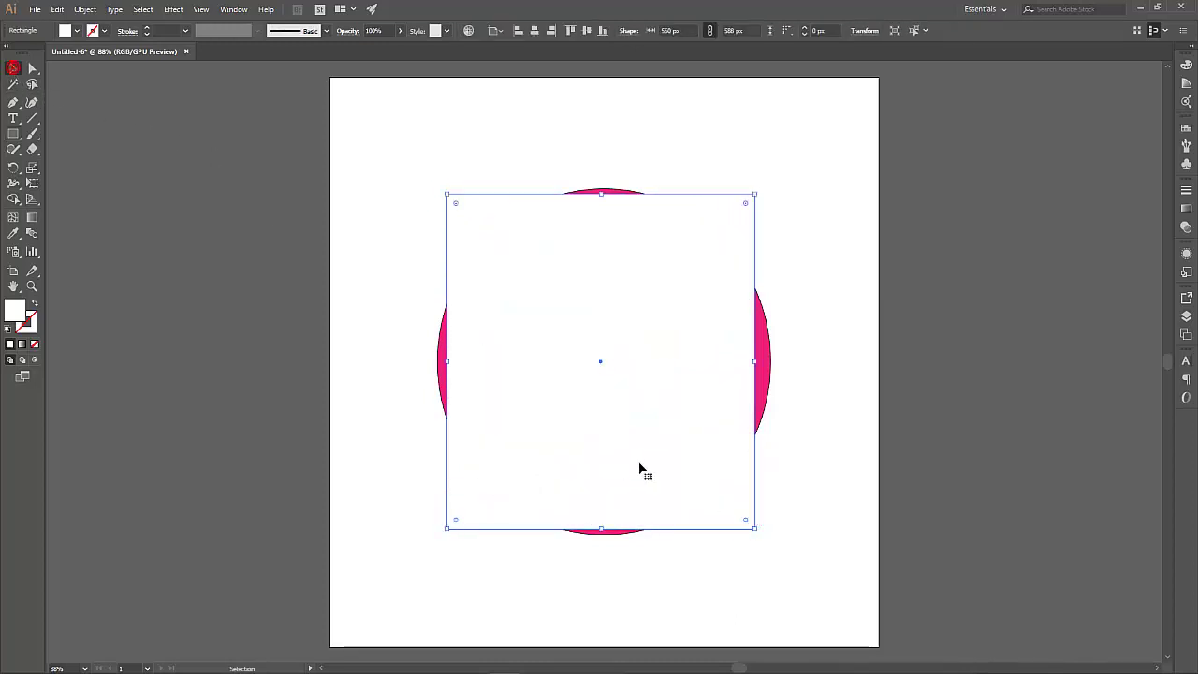
pyautogui.moveTo(718, 532); pyautogui.dragTo(718, 534)
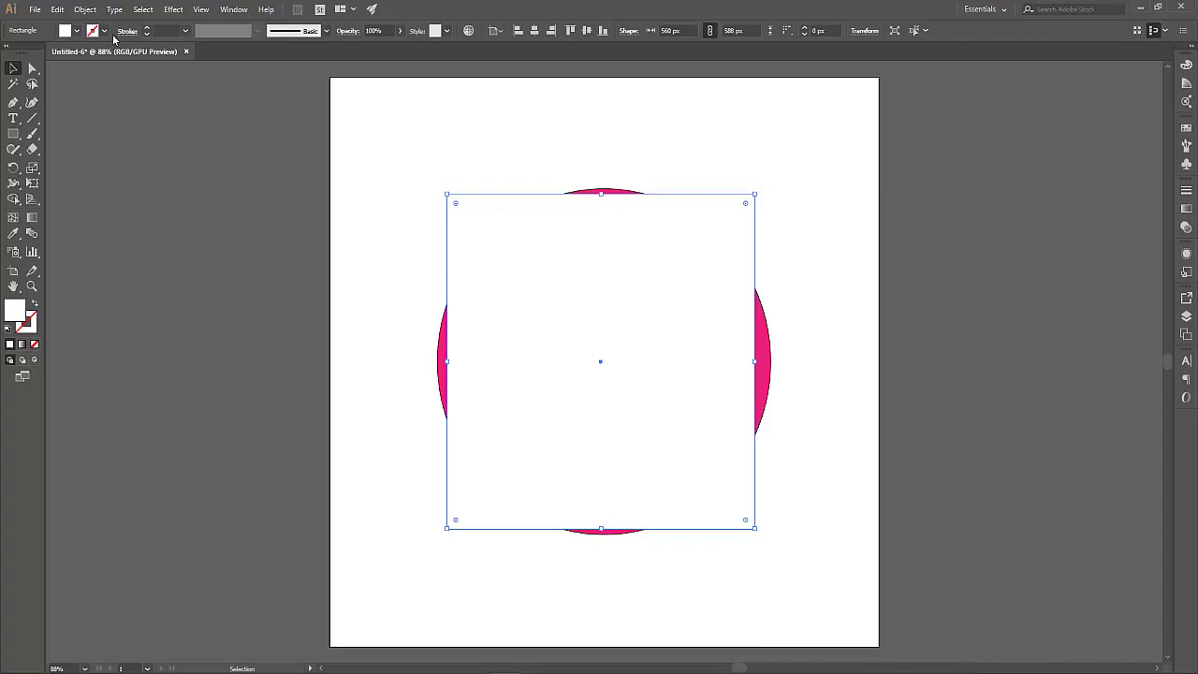
pyautogui.rightClick(678, 311)
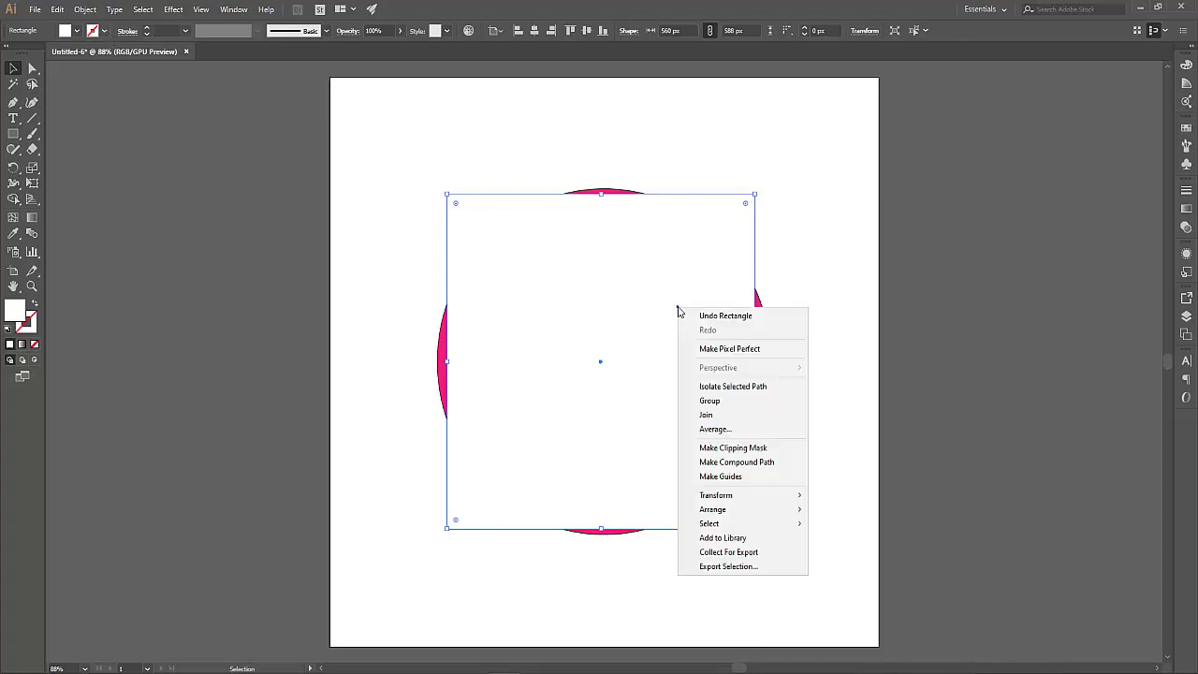
pyautogui.moveTo(712, 509)
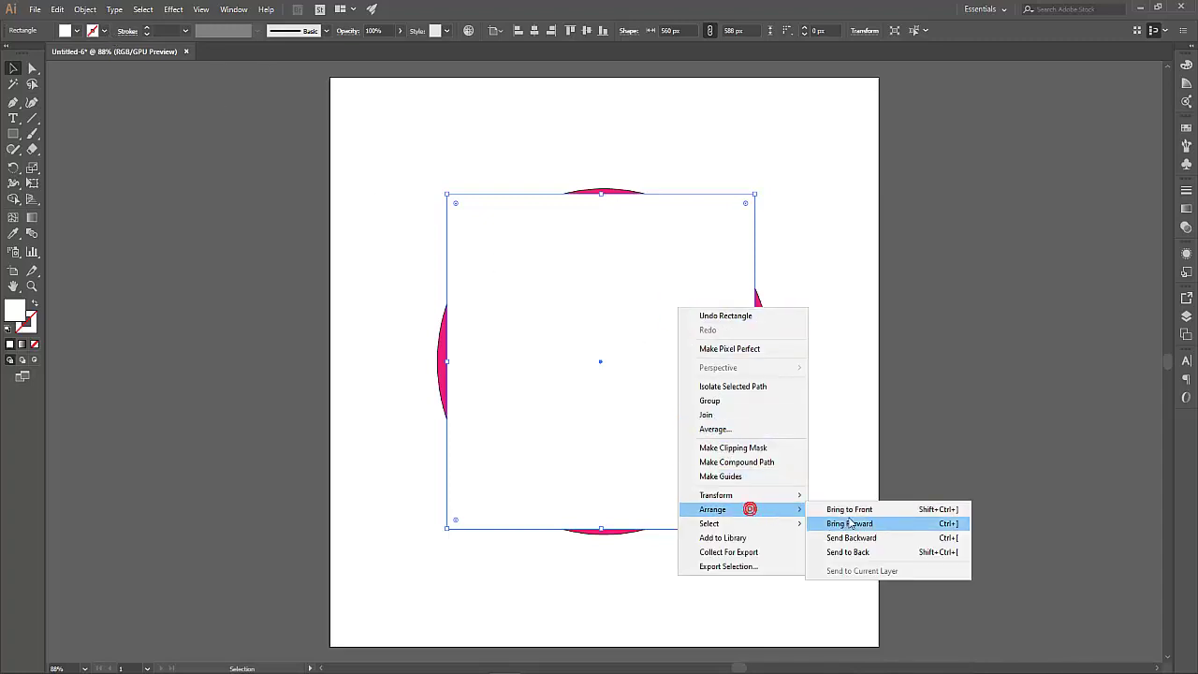
pyautogui.click(852, 551)
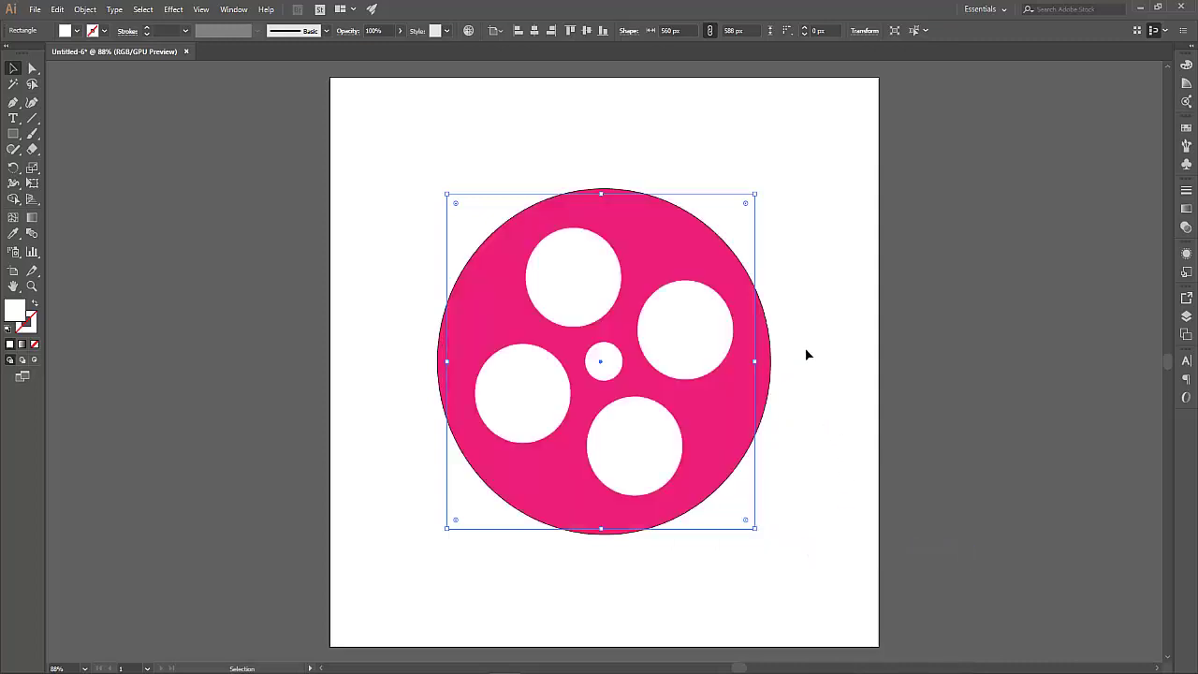
# Step: Fill the rectangle black and round its corners to about 103 px
pyautogui.click(91, 33)
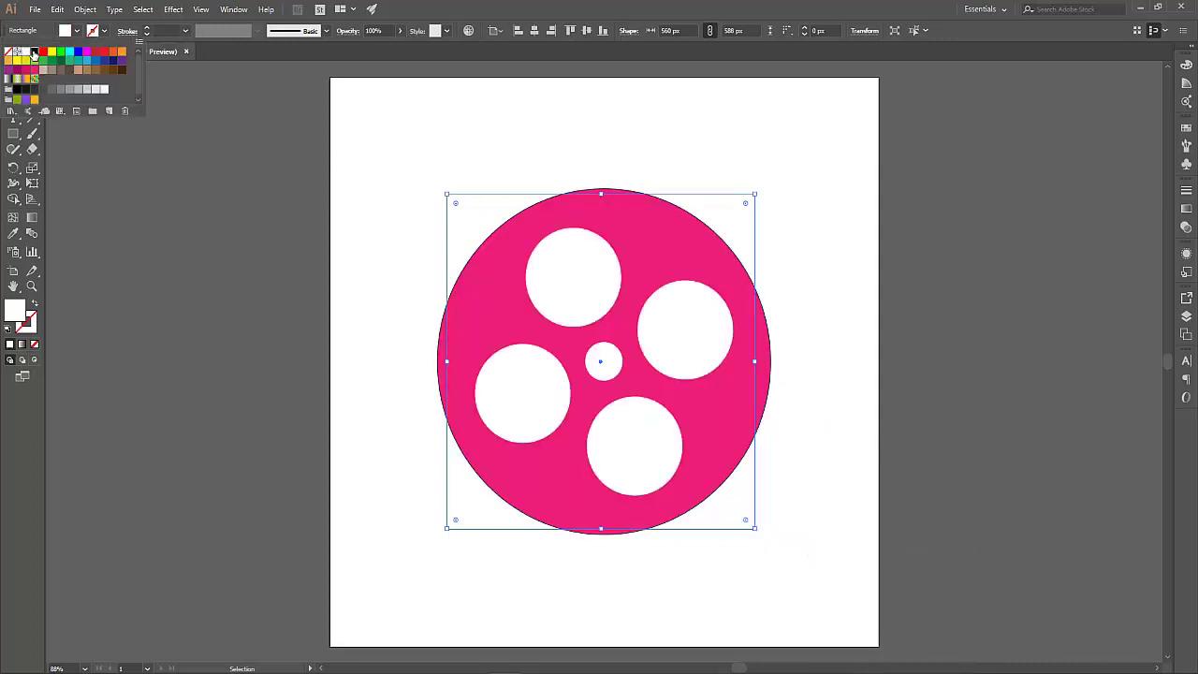
pyautogui.click(33, 52)
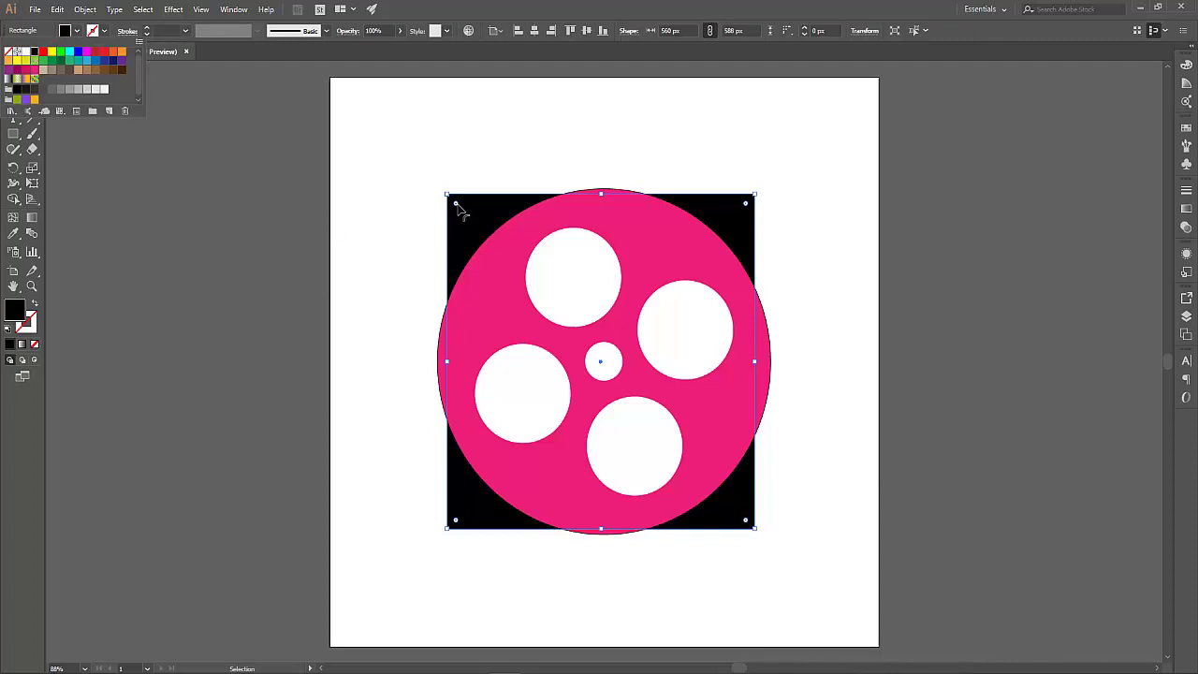
pyautogui.click(460, 206)
pyautogui.moveTo(456, 204); pyautogui.dragTo(505, 255)
# Step: Rotate the black rounded square to about 348° behind the reel
pyautogui.click(824, 397)
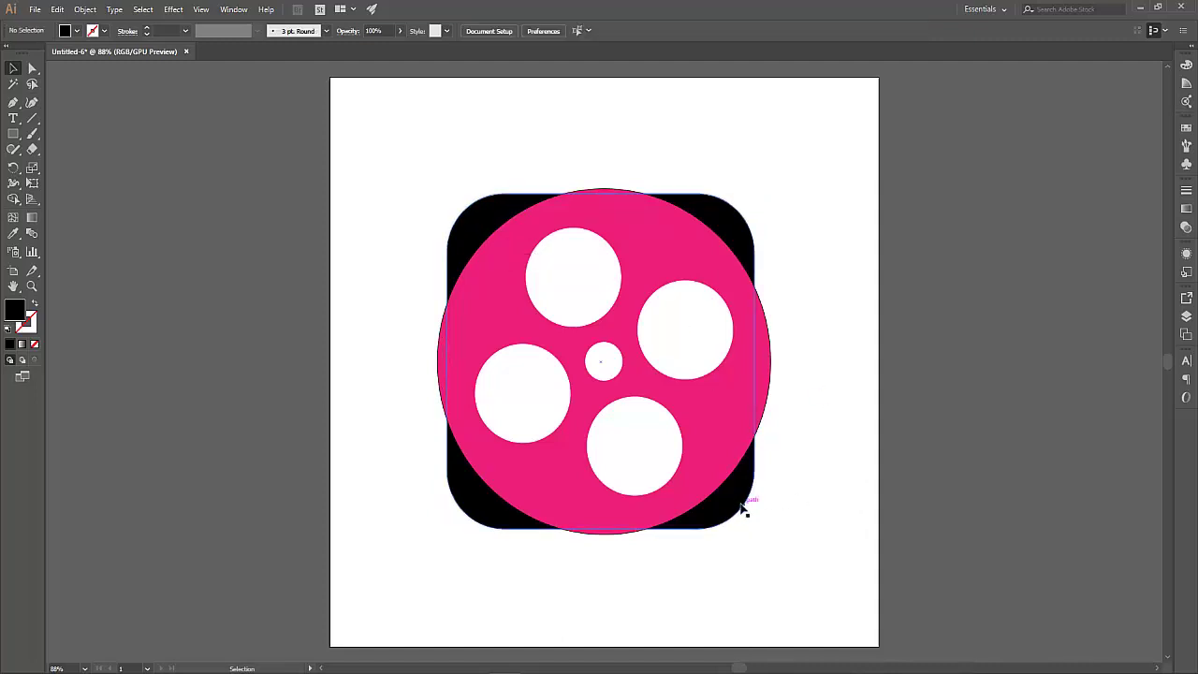
pyautogui.click(746, 508)
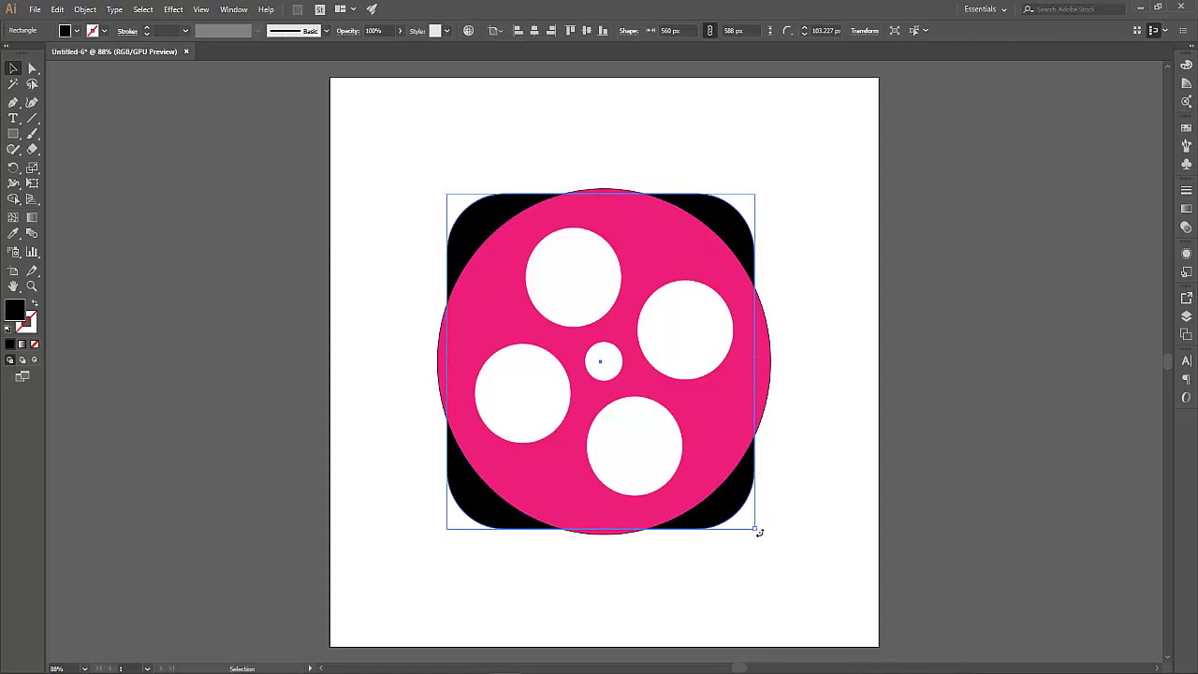
pyautogui.moveTo(759, 532); pyautogui.dragTo(723, 544)
pyautogui.moveTo(716, 547); pyautogui.dragTo(713, 549)
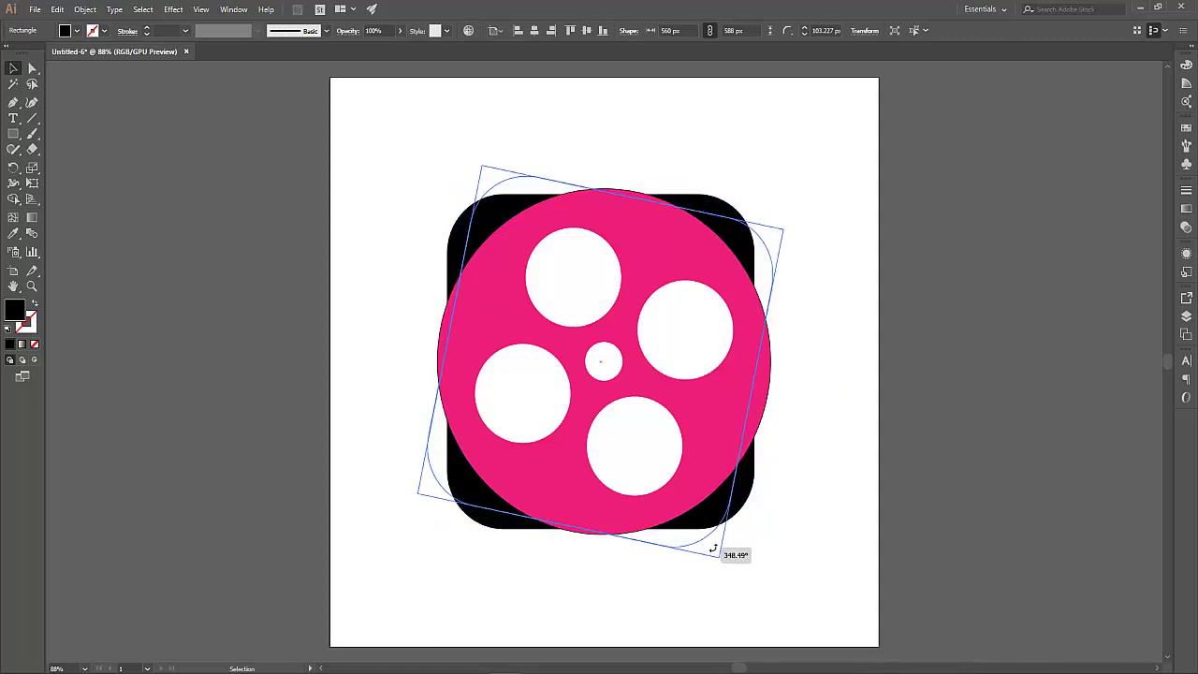
pyautogui.moveTo(713, 549); pyautogui.dragTo(715, 548)
pyautogui.click(809, 506)
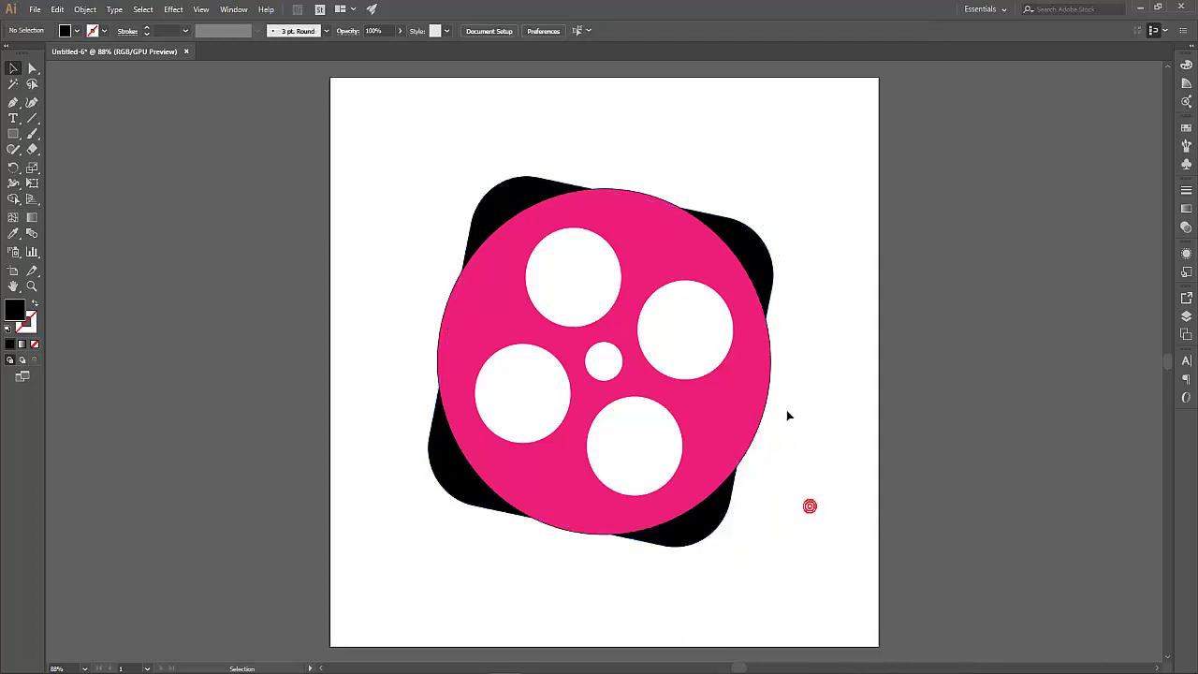
# Step: Set the pink circle's stroke to white with a 20 pt weight
pyautogui.click(758, 380)
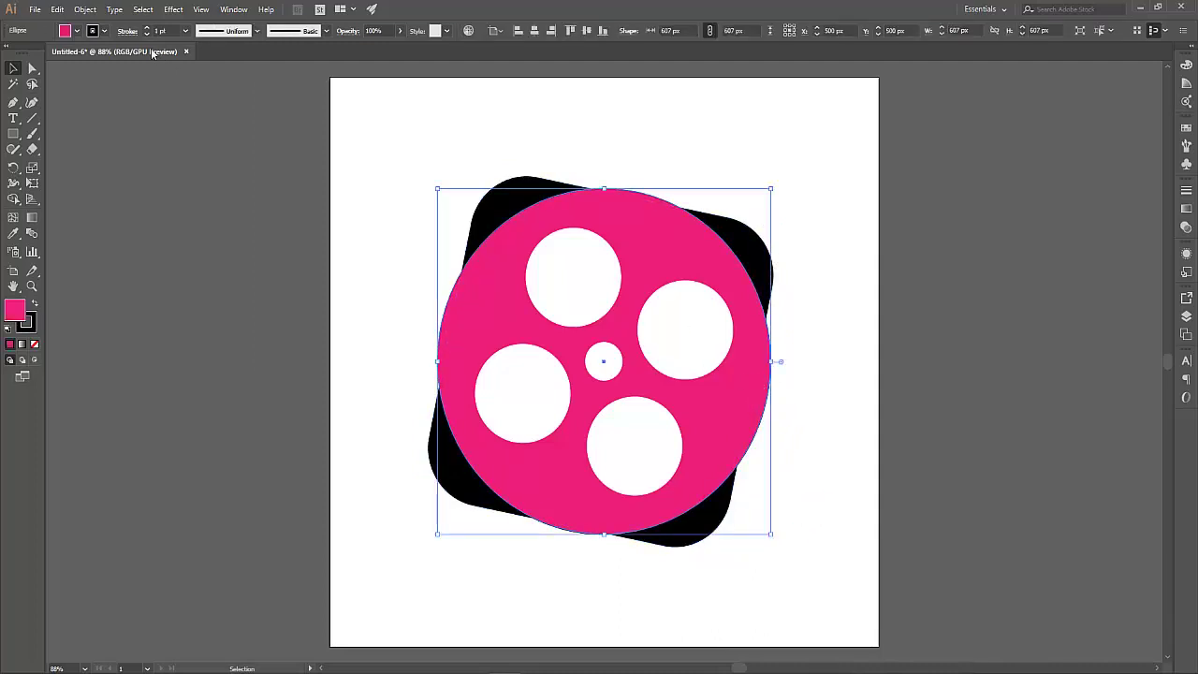
pyautogui.click(101, 31)
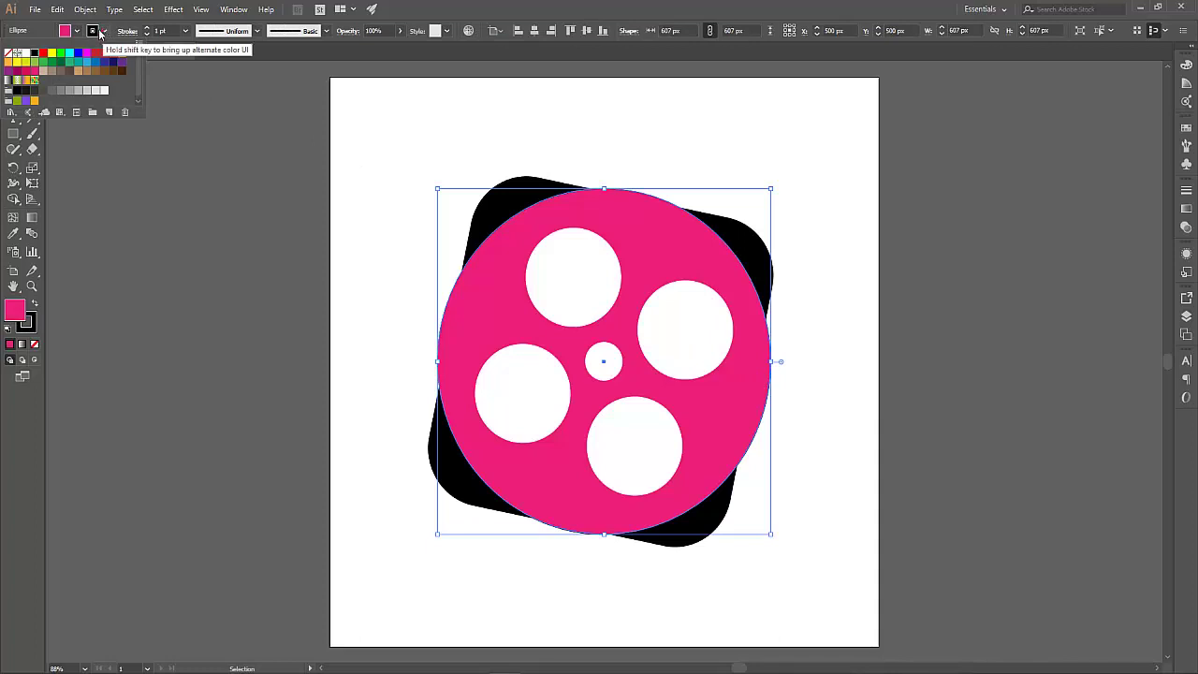
pyautogui.click(25, 52)
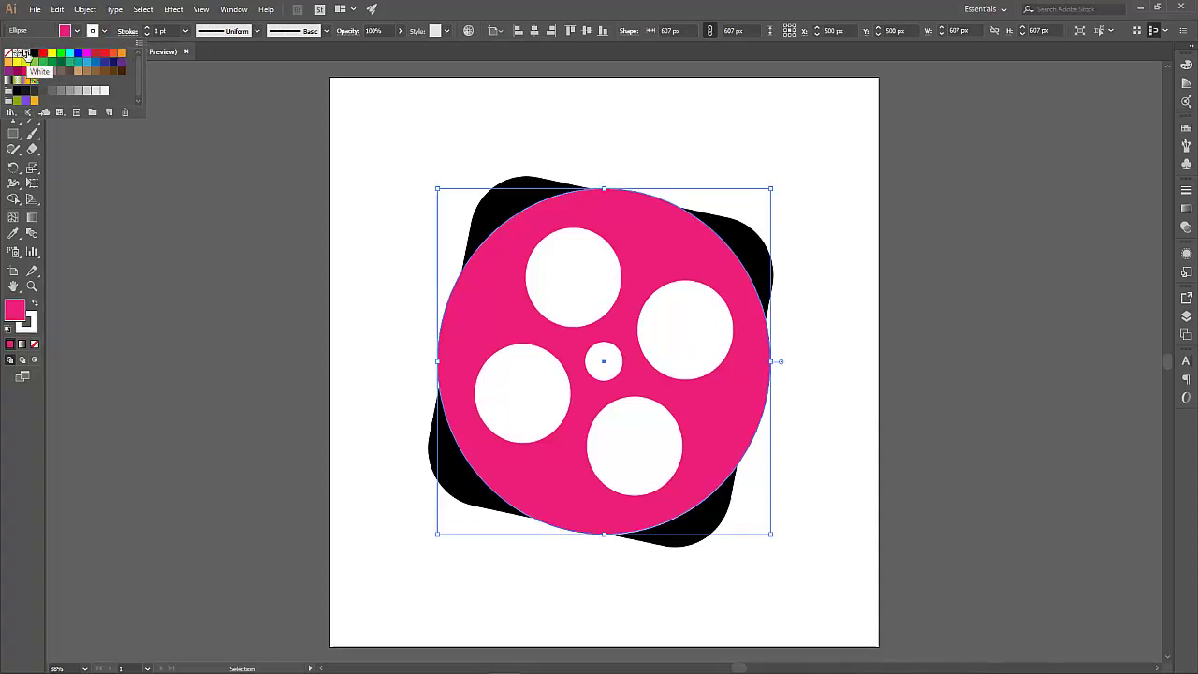
pyautogui.click(173, 31)
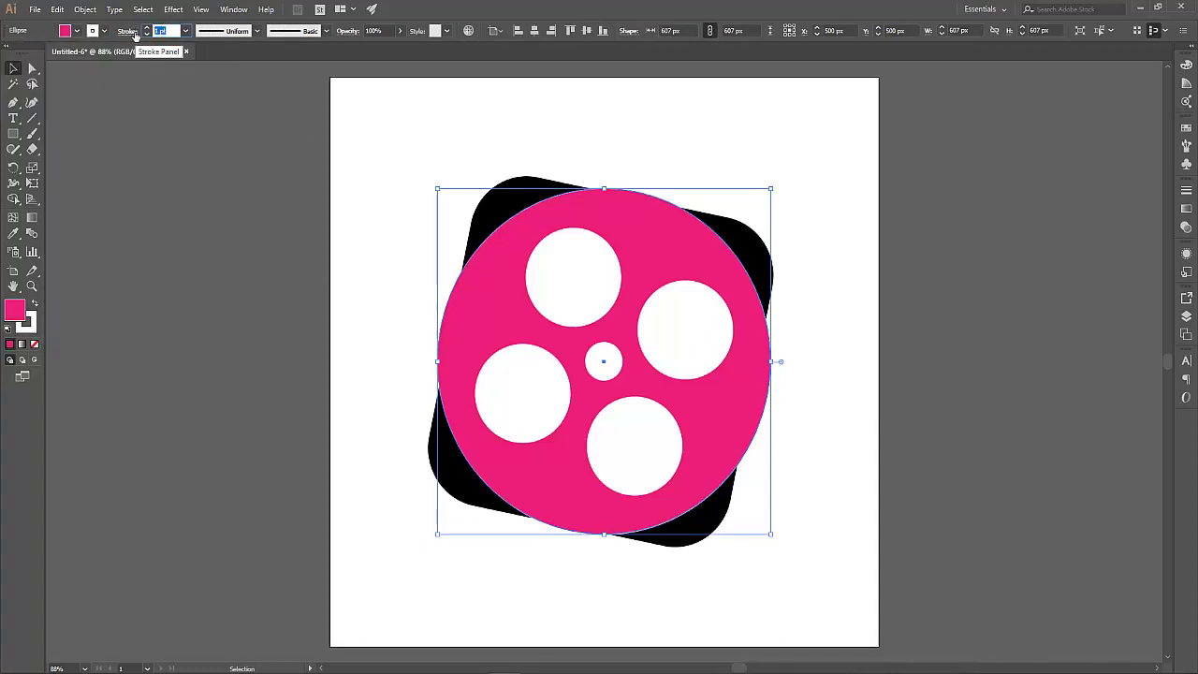
pyautogui.write('20')
pyautogui.press('Return')
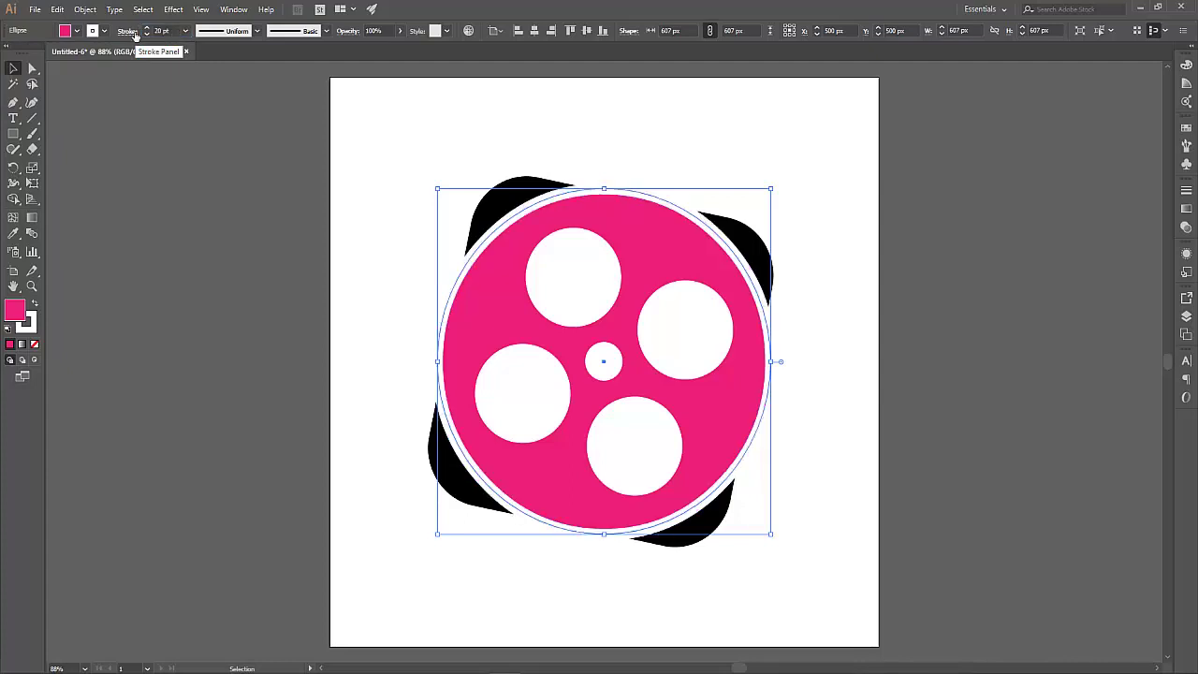
pyautogui.click(422, 135)
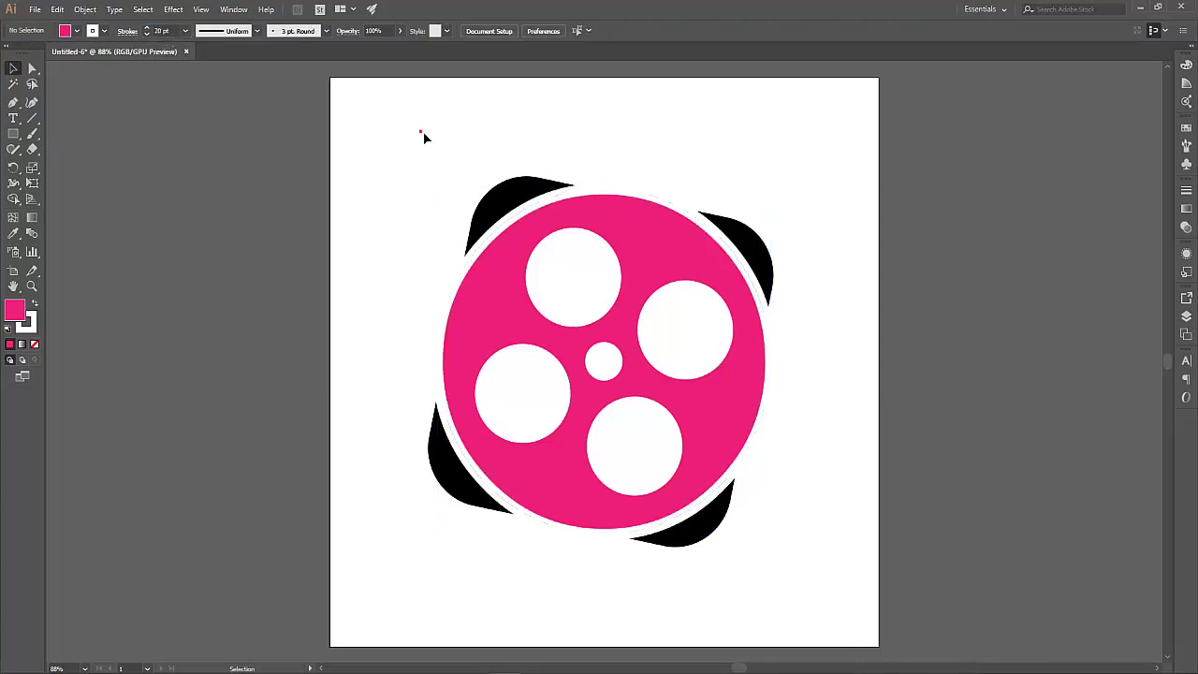
# Step: Marquee-select the pink circle, white holes, outline and black corner shapes and group them
pyautogui.moveTo(782, 582); pyautogui.dragTo(427, 143)
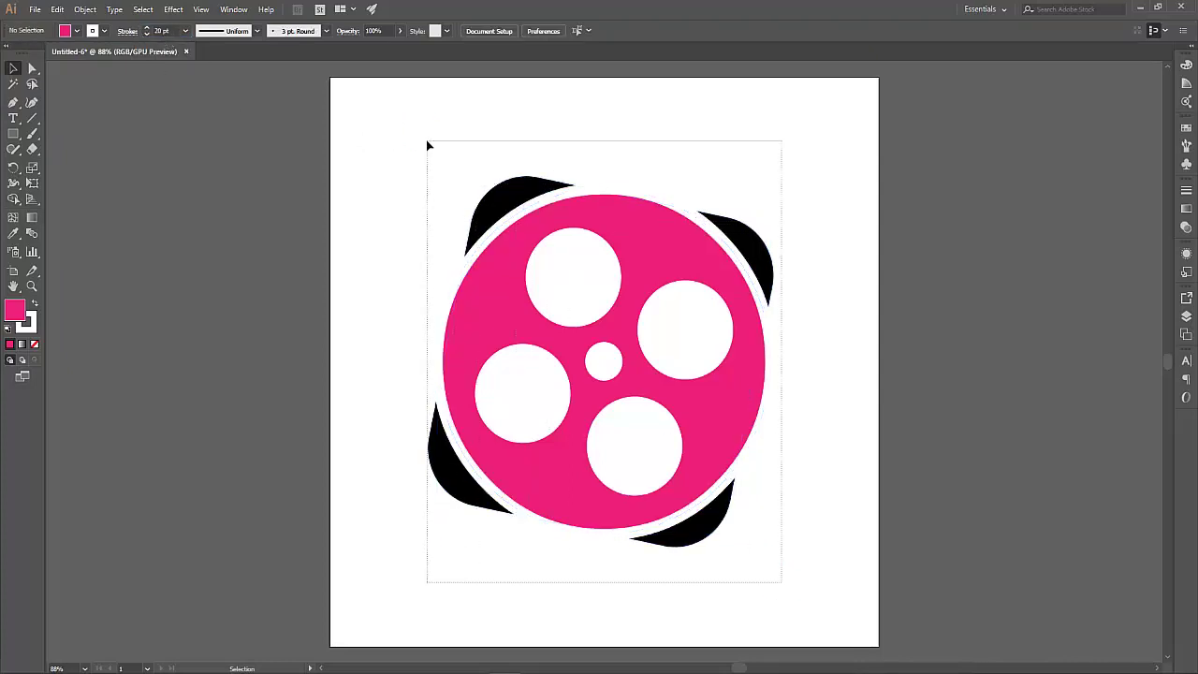
pyautogui.rightClick(512, 293)
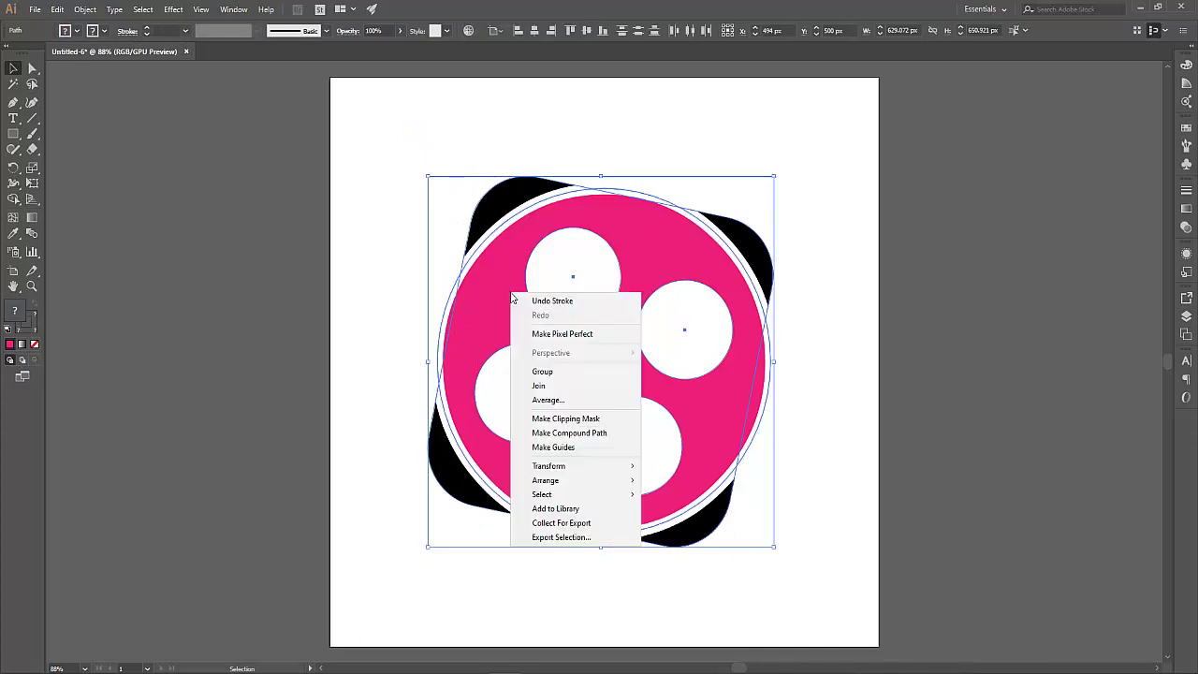
pyautogui.click(555, 373)
pyautogui.click(810, 475)
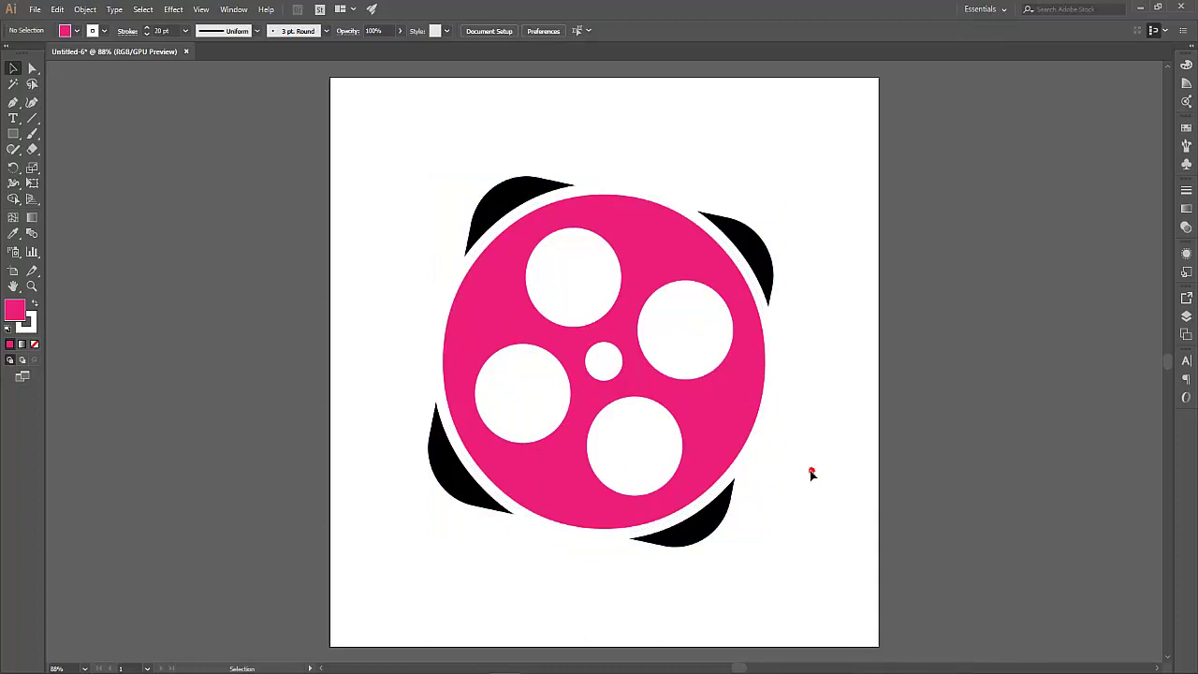
# Step: Centre the grouped logo horizontally on the artboard, then deselect it
pyautogui.click(718, 417)
pyautogui.click(535, 31)
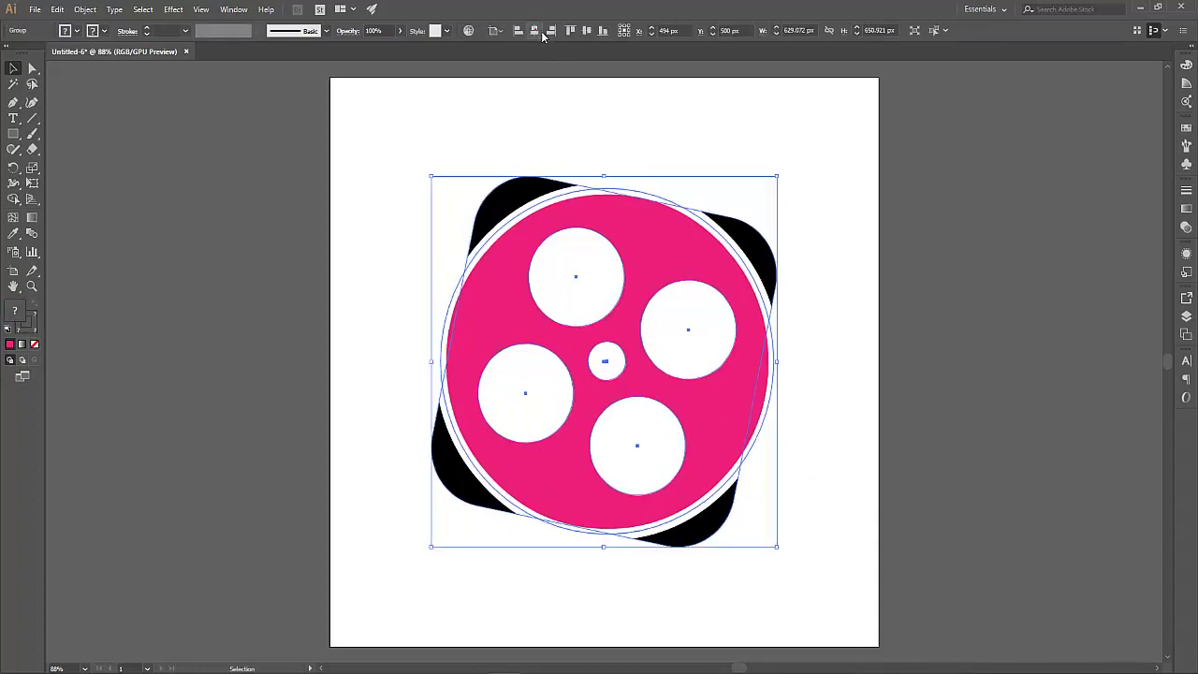
pyautogui.click(823, 323)
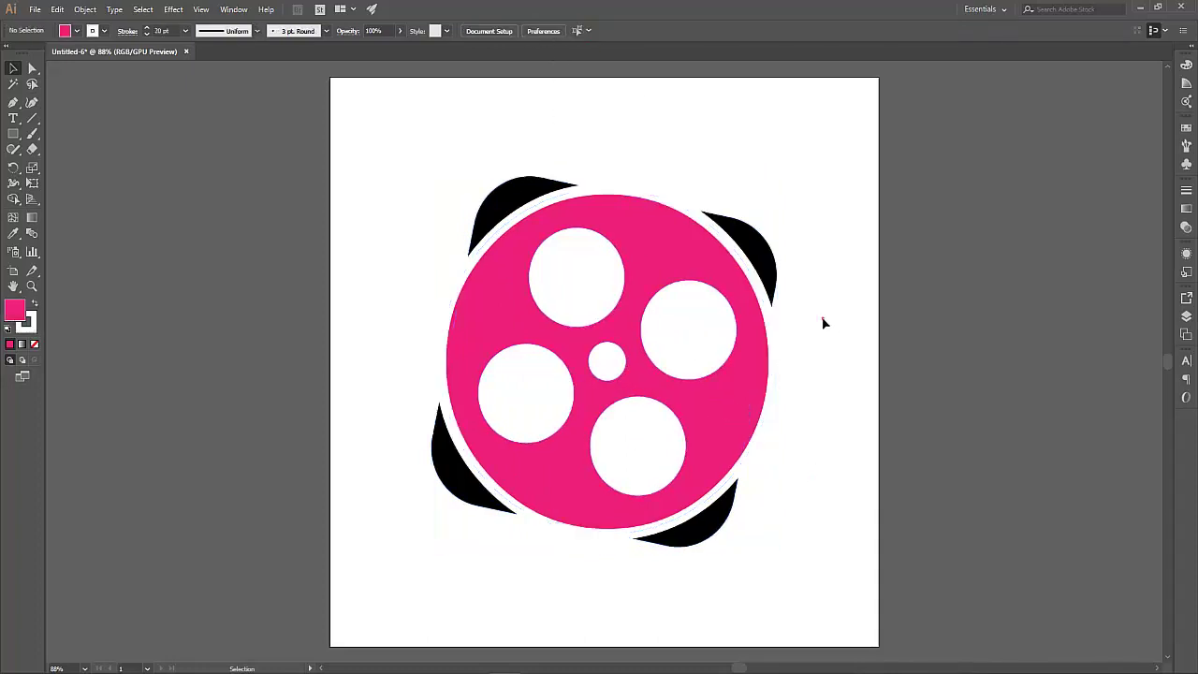
pyautogui.click(823, 323)
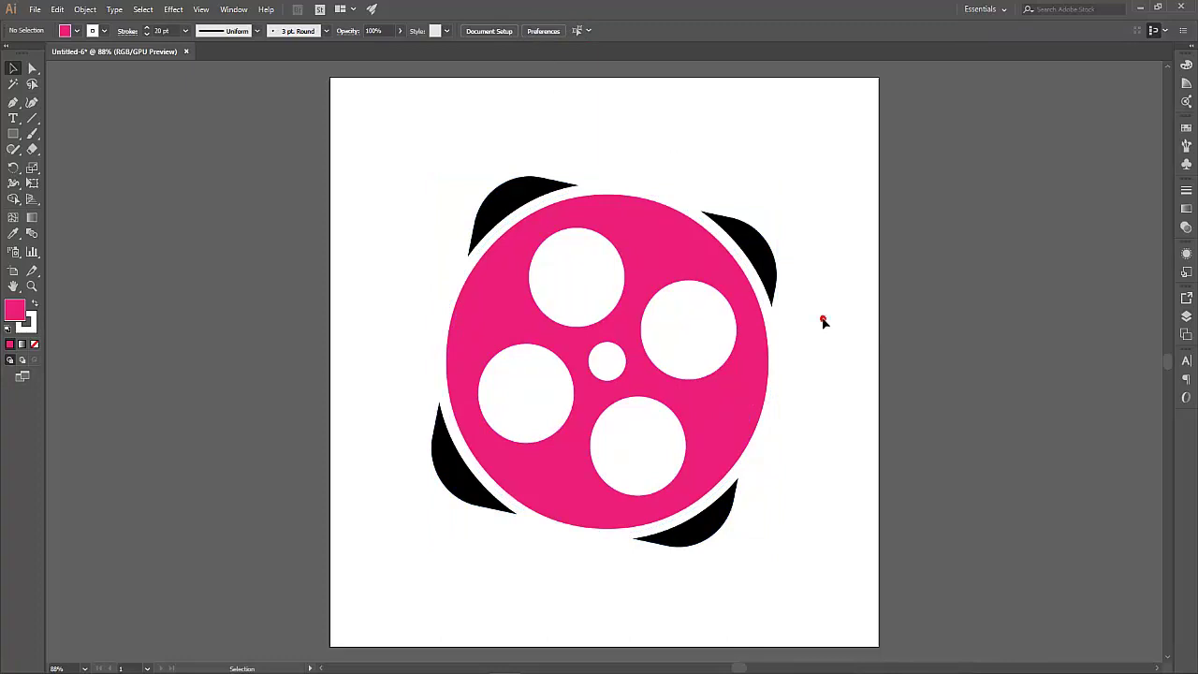